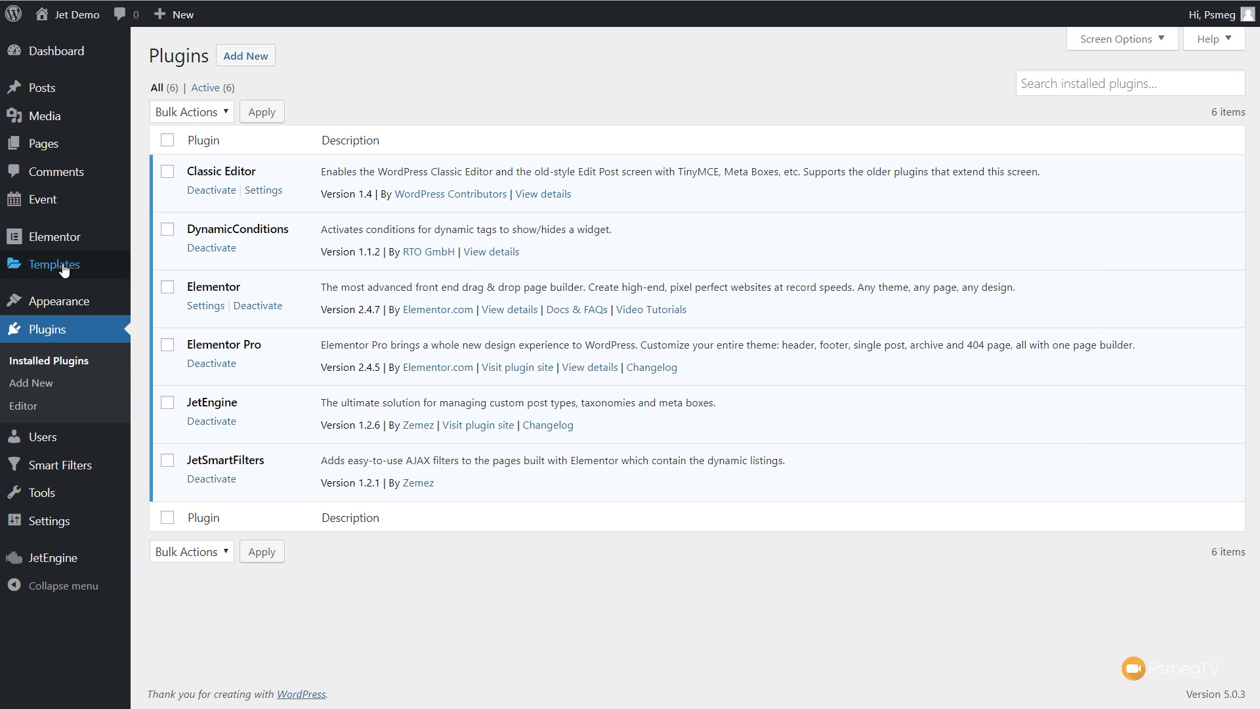
Open the Event Listing Archive theme template for editing with Elementor and show the settings of its event listing grid
mouse_move(76, 266)
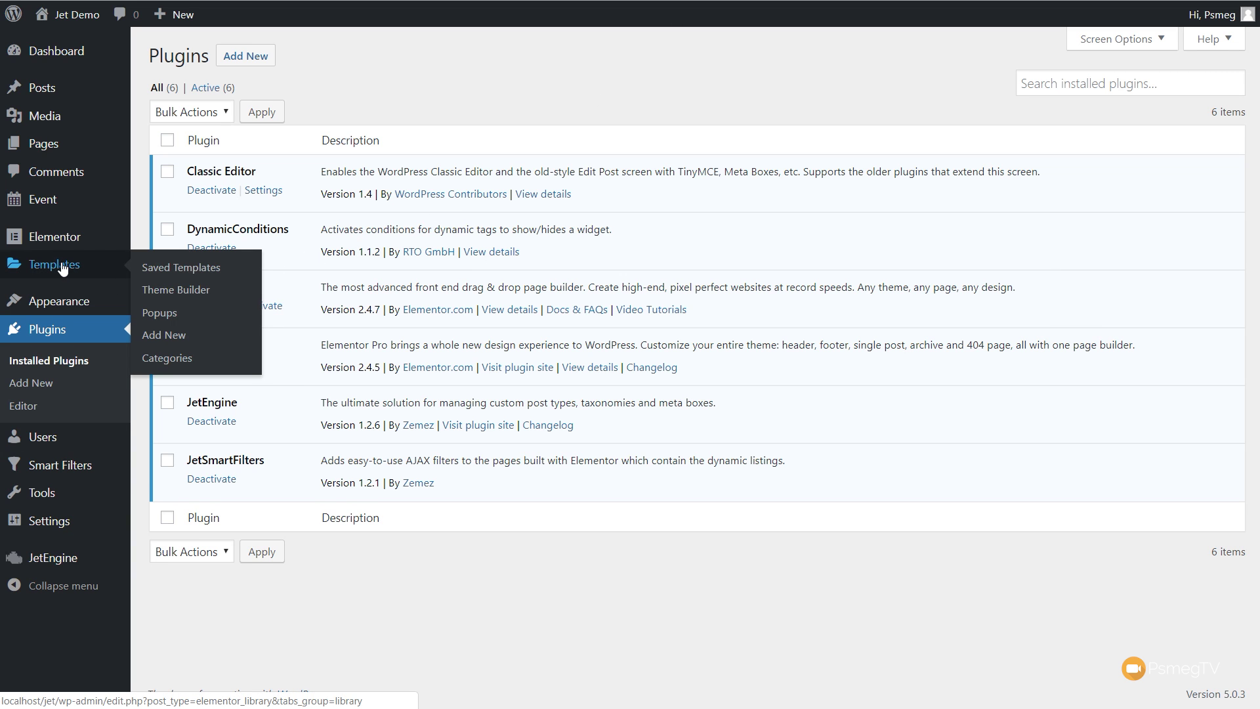
click(192, 292)
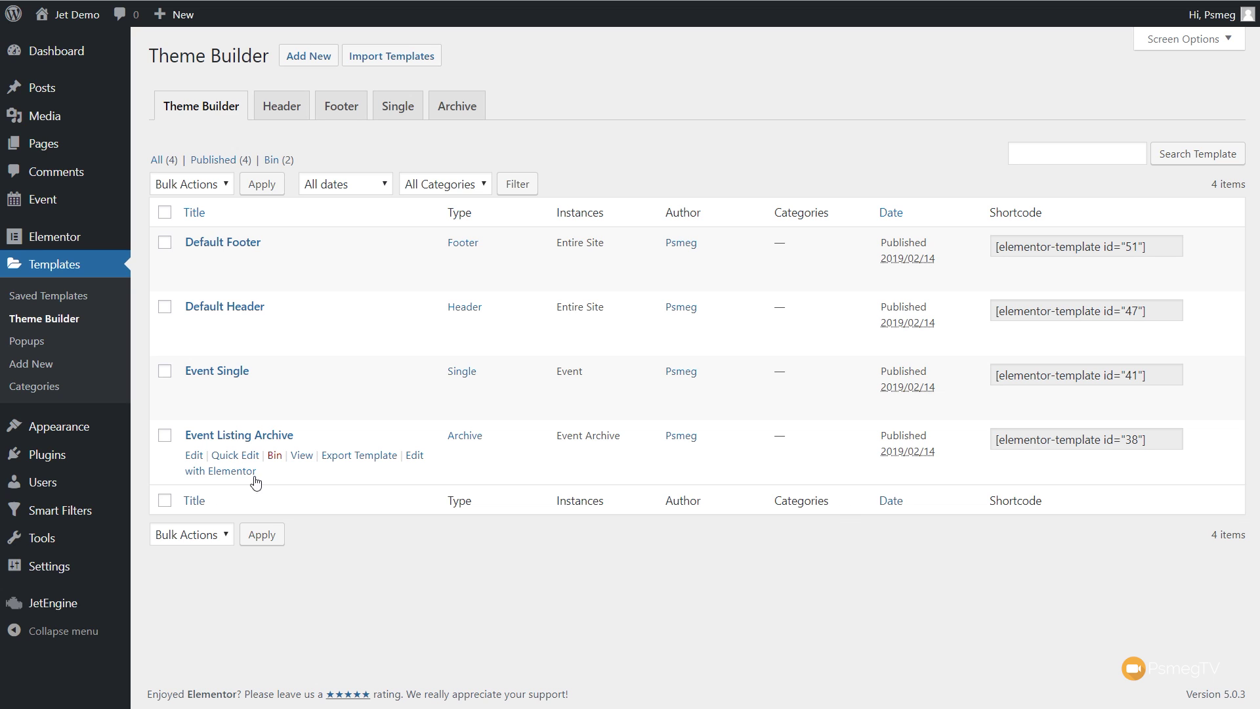
click(244, 477)
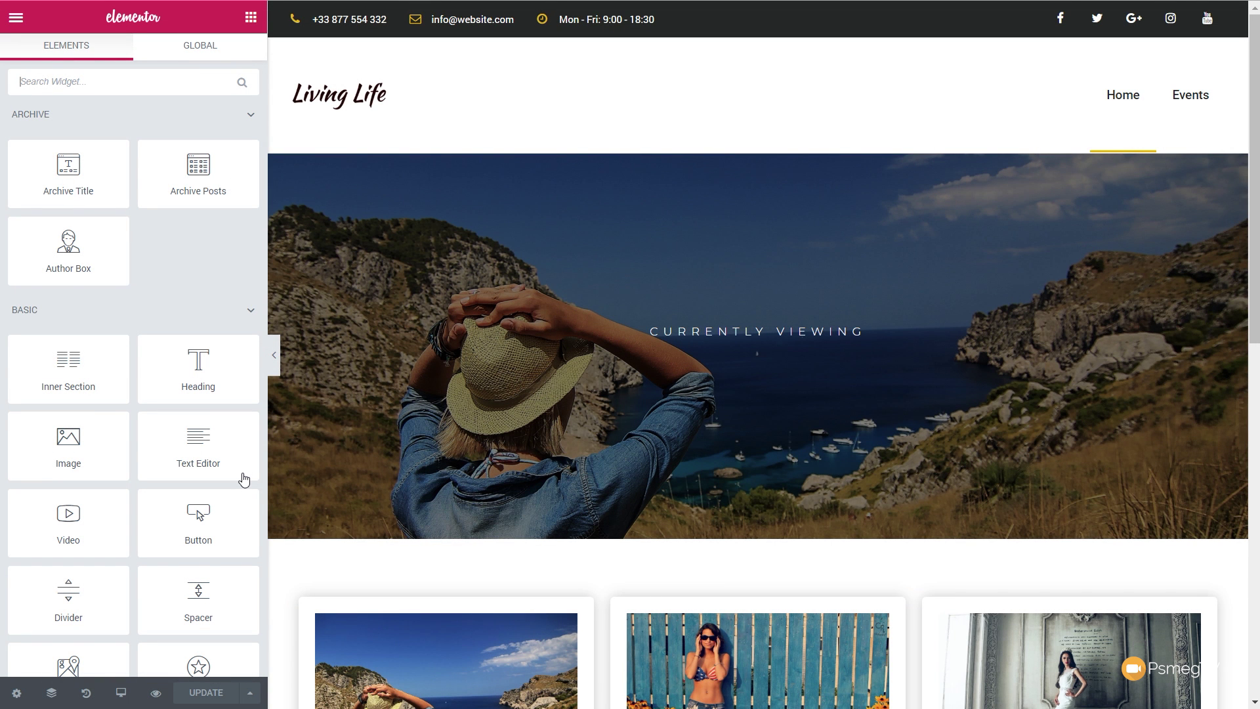
scroll(615, 421, down, 6)
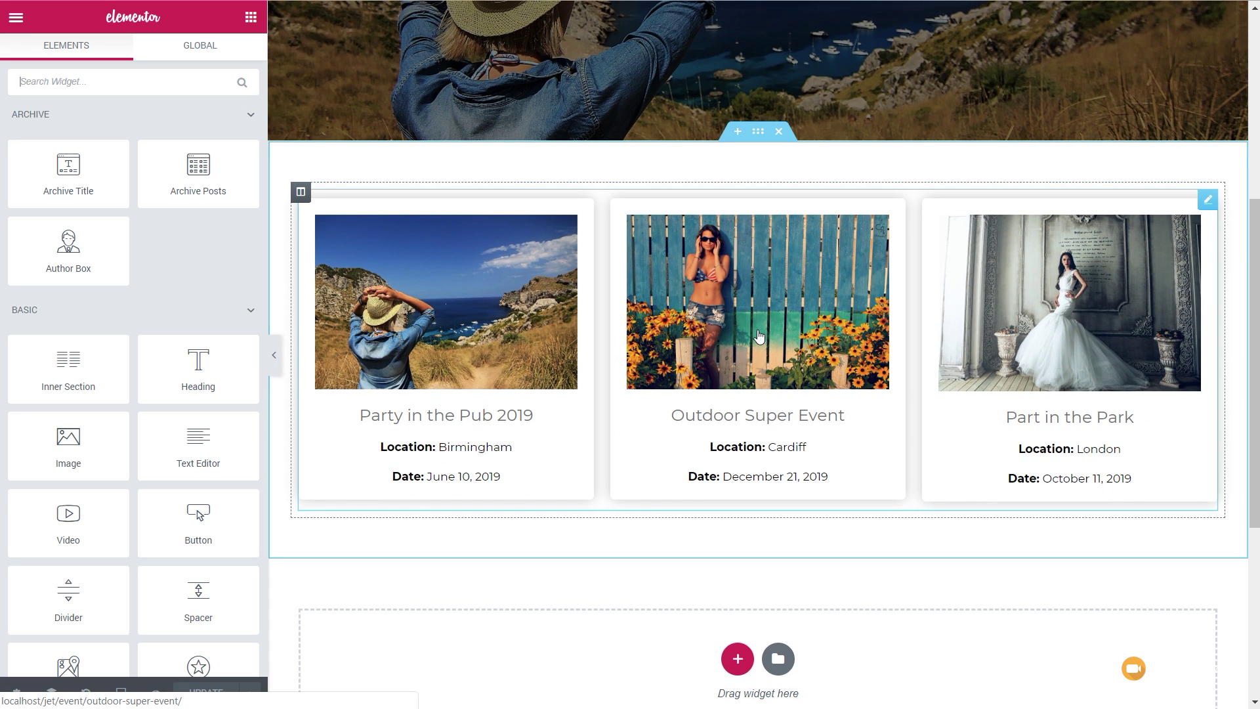
click(1208, 200)
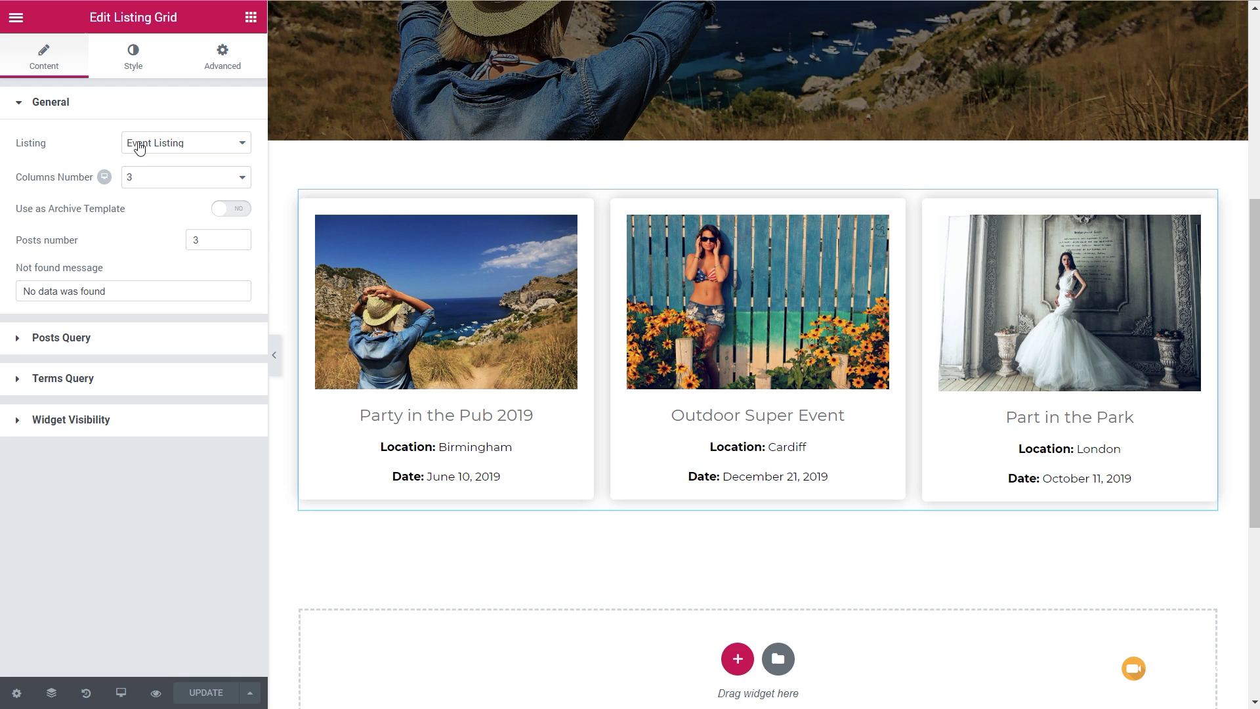
Add a Pagination widget from the Filters group directly below the event listing grid
click(250, 25)
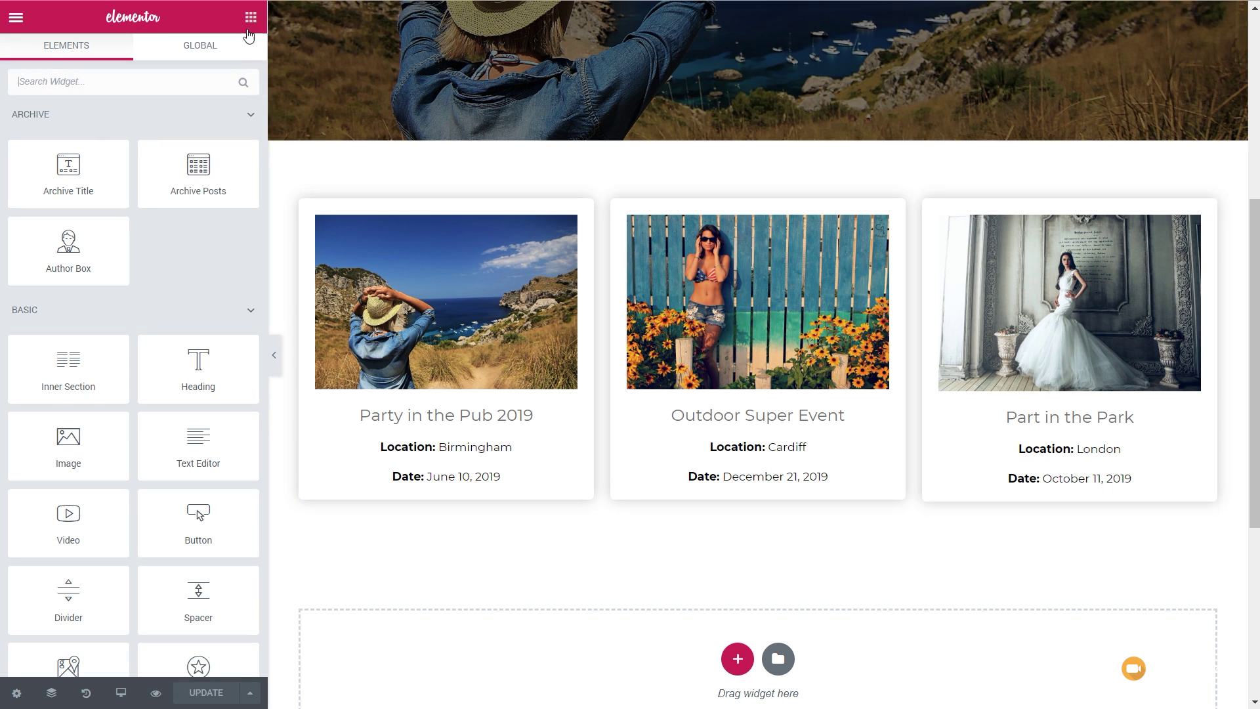
click(255, 118)
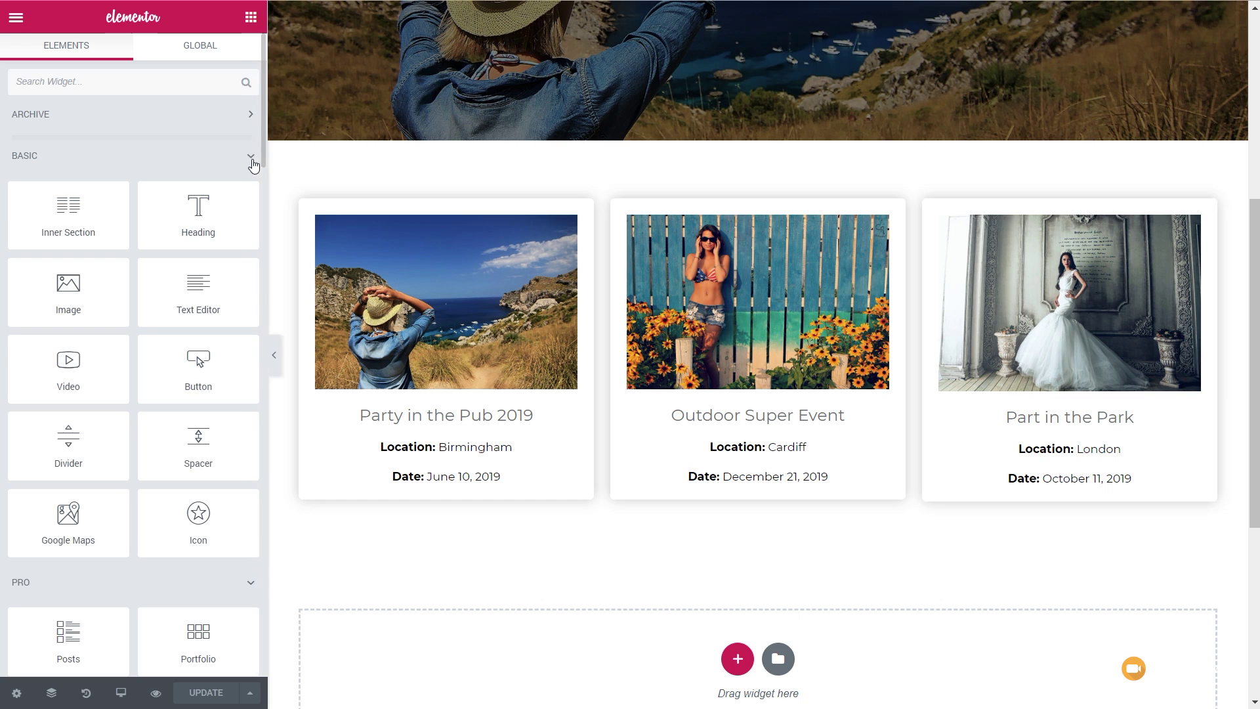
click(252, 157)
click(248, 205)
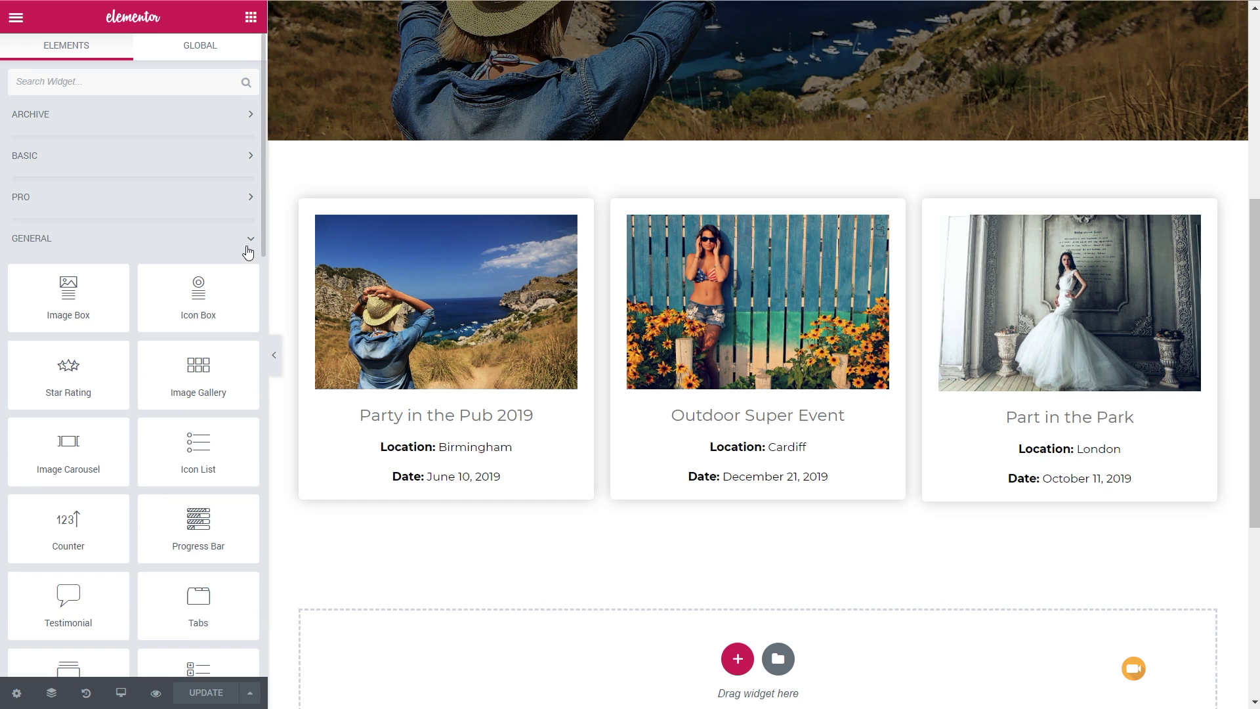
click(249, 244)
scroll(223, 427, down, 4)
scroll(217, 453, down, 2)
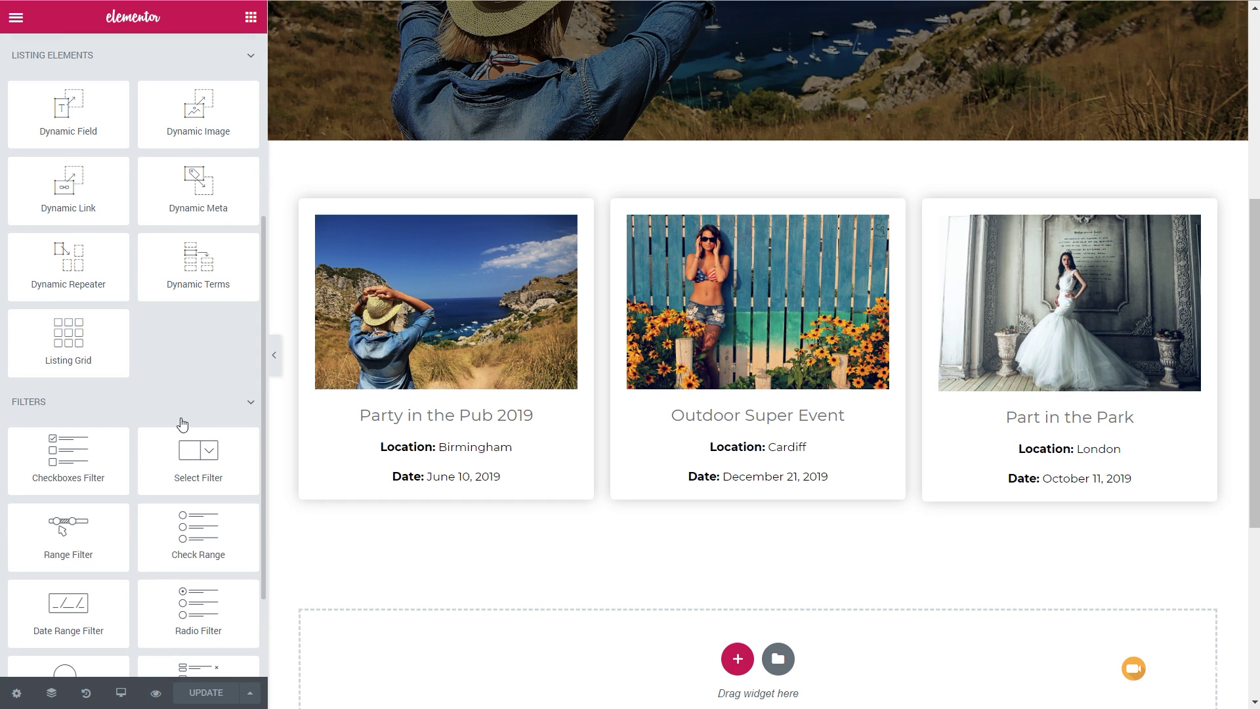
scroll(184, 485, down, 2)
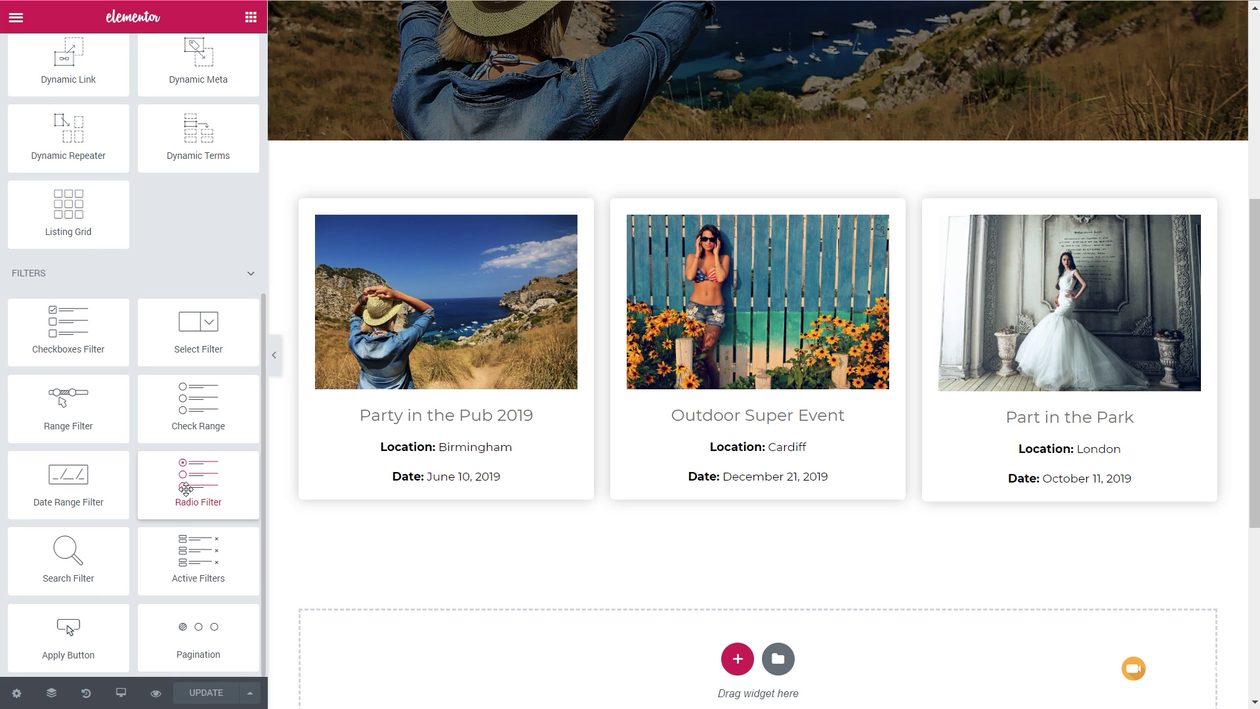
drag(222, 640, 745, 532)
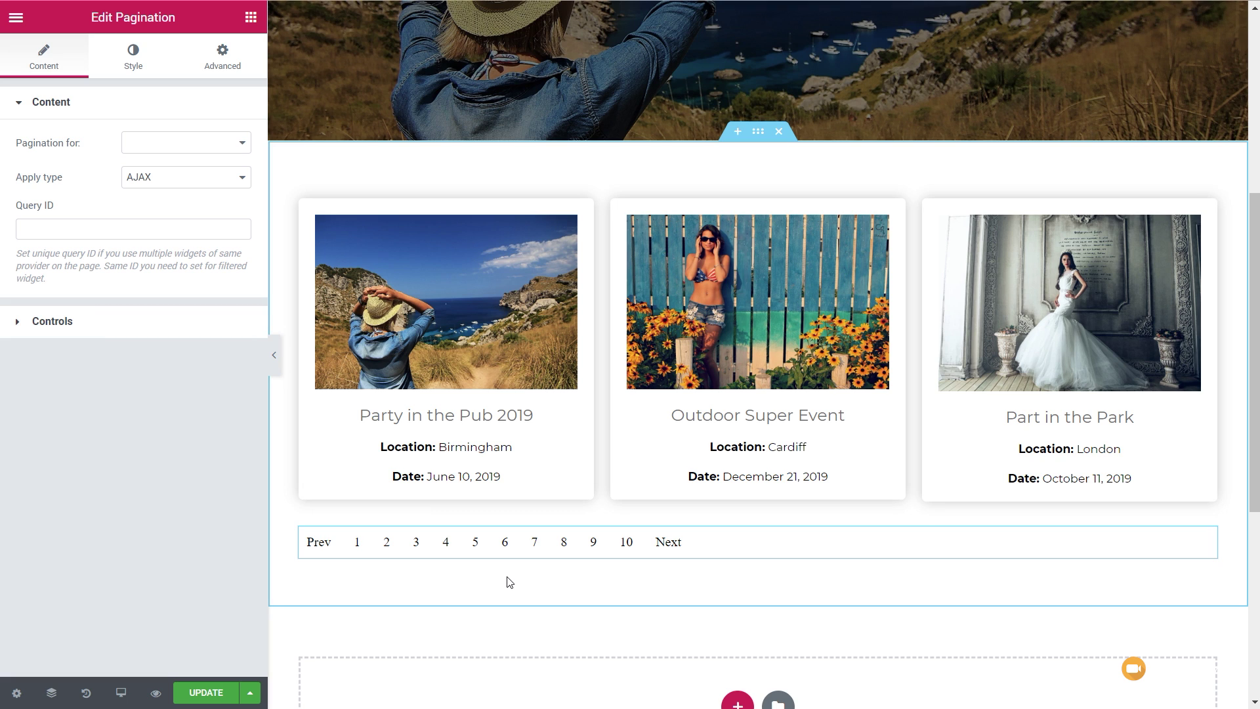
Set the pagination to work for JetEngine with the AJAX apply type, leaving the query ID empty
click(164, 148)
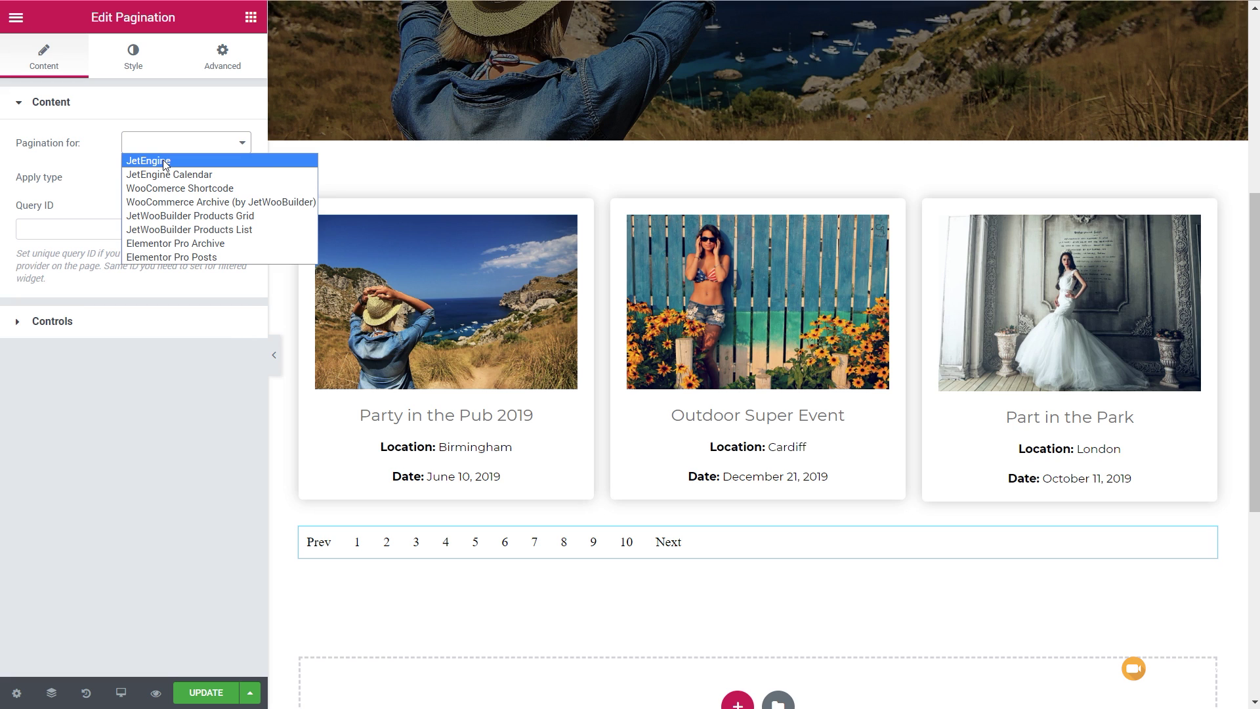
click(165, 161)
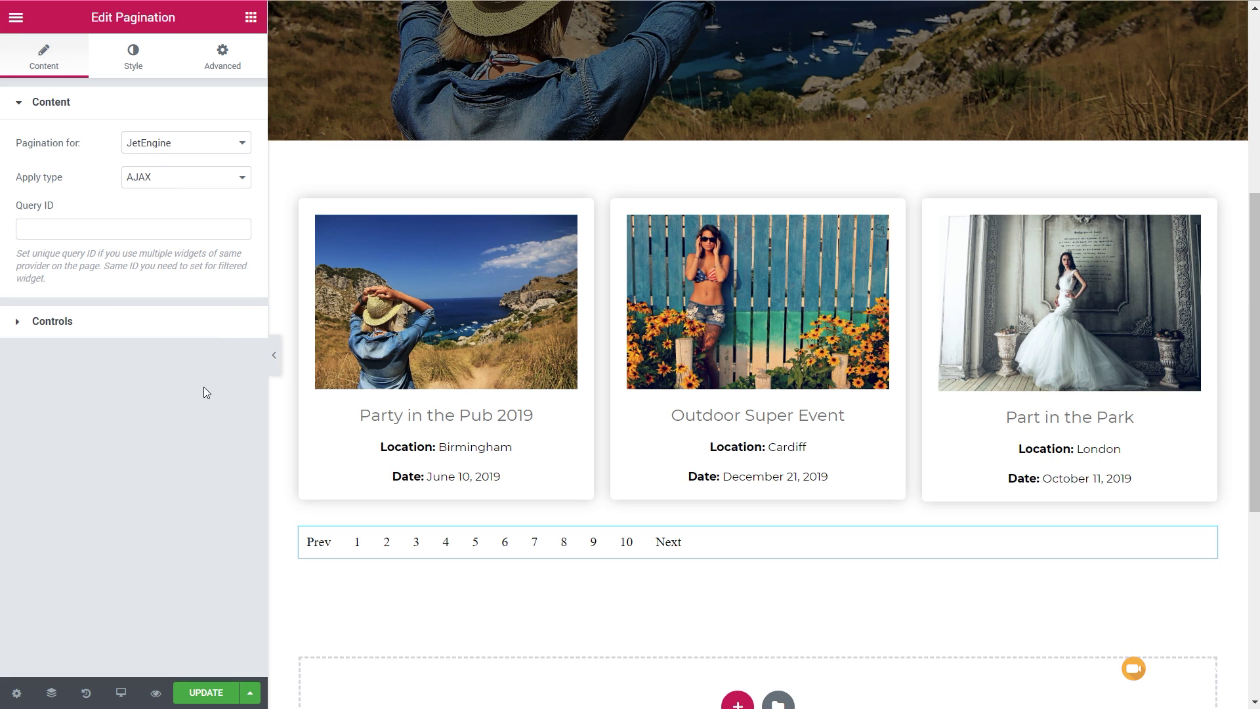
click(196, 183)
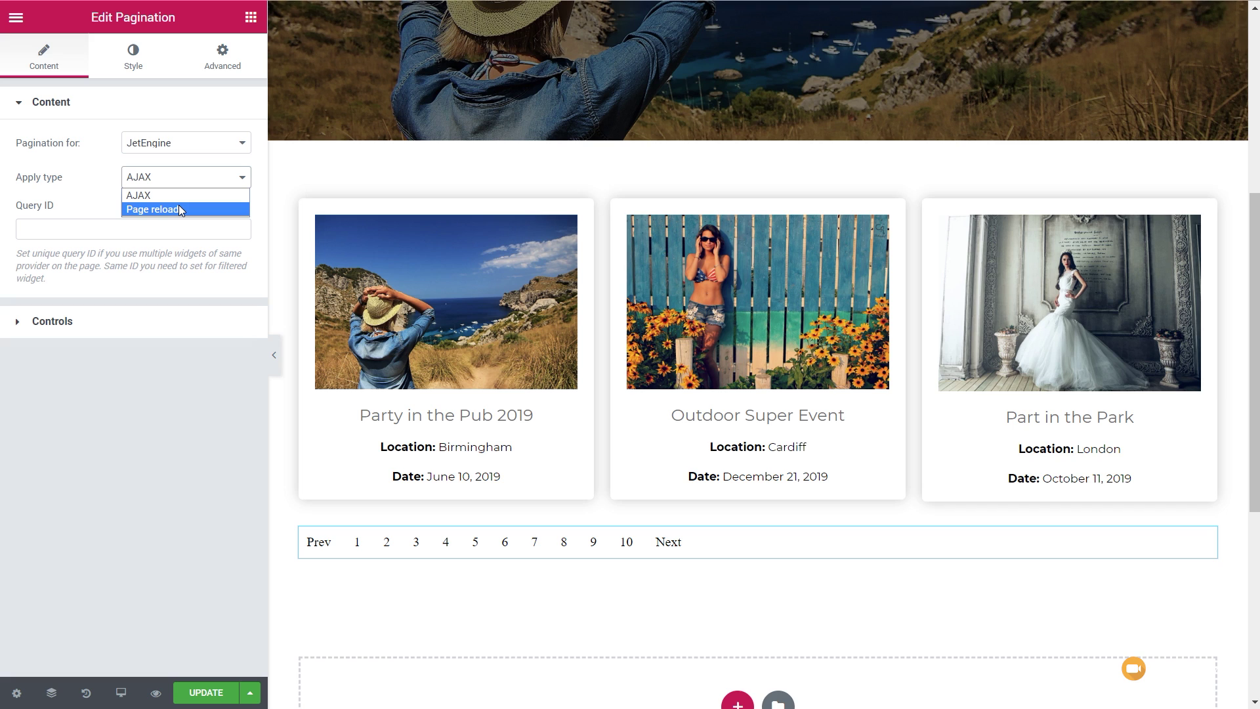
click(151, 195)
click(110, 233)
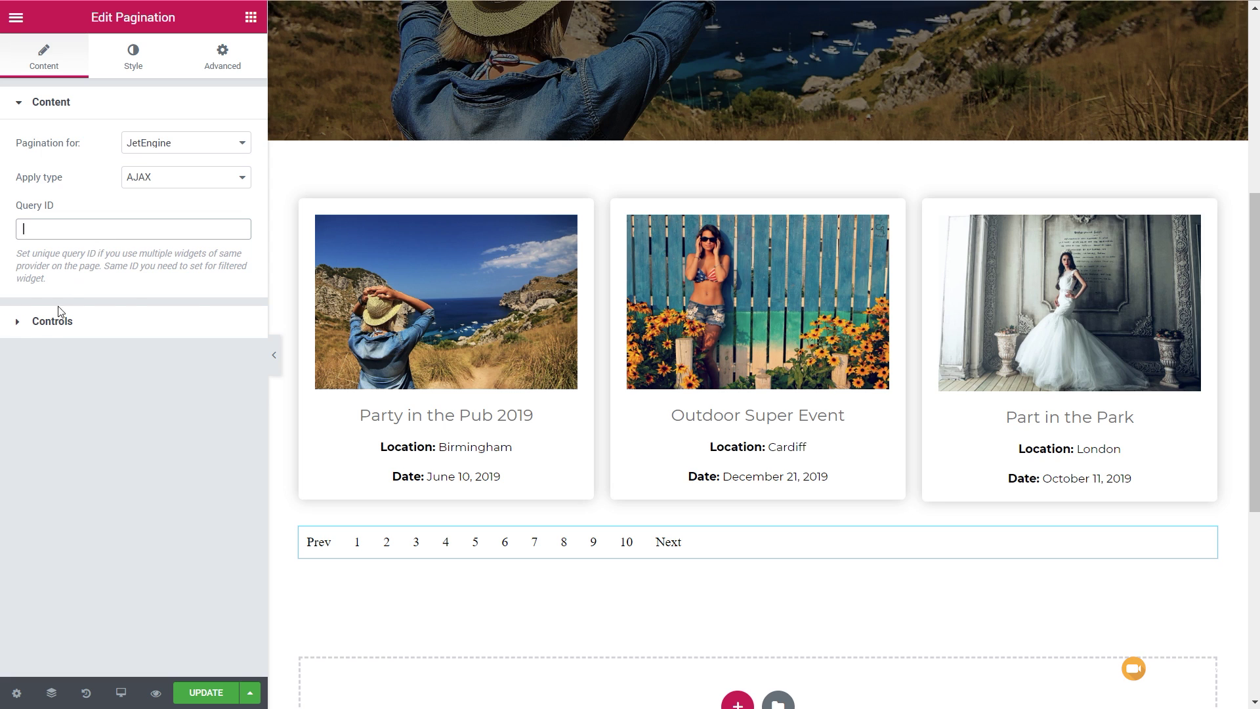
Try the pagination's Prev/Next buttons option by turning it off and on again, and check their label texts
click(54, 331)
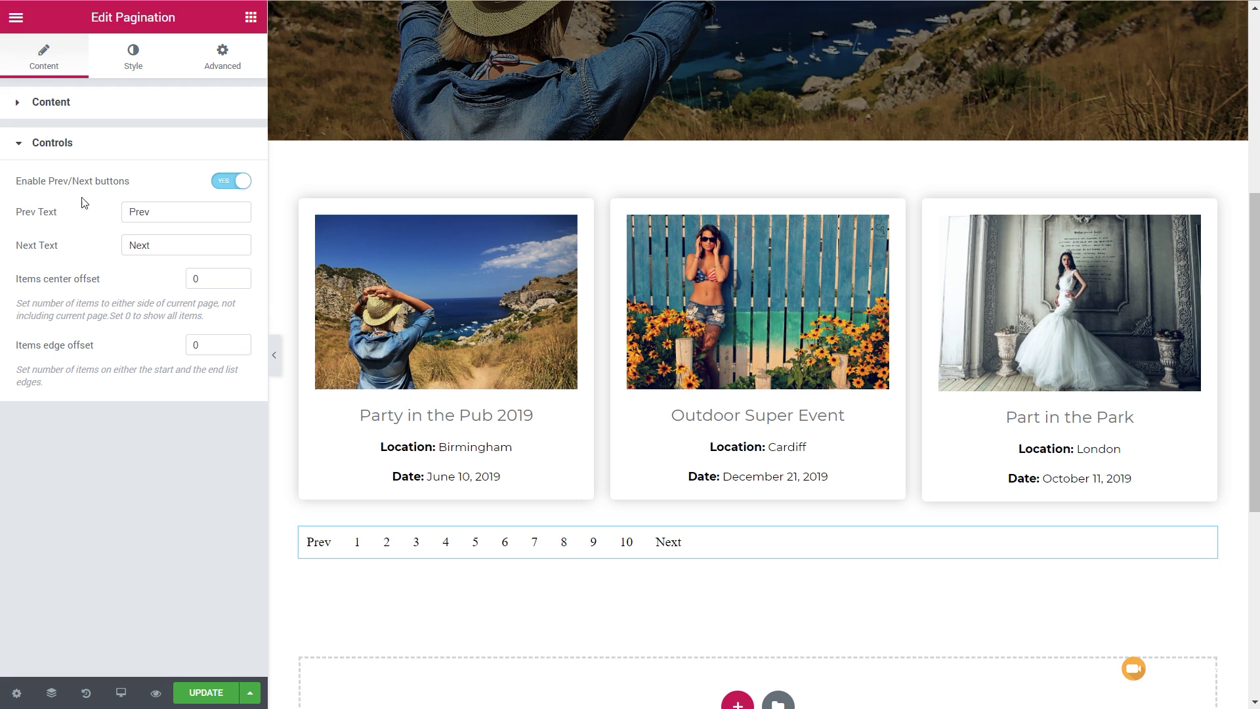
click(220, 183)
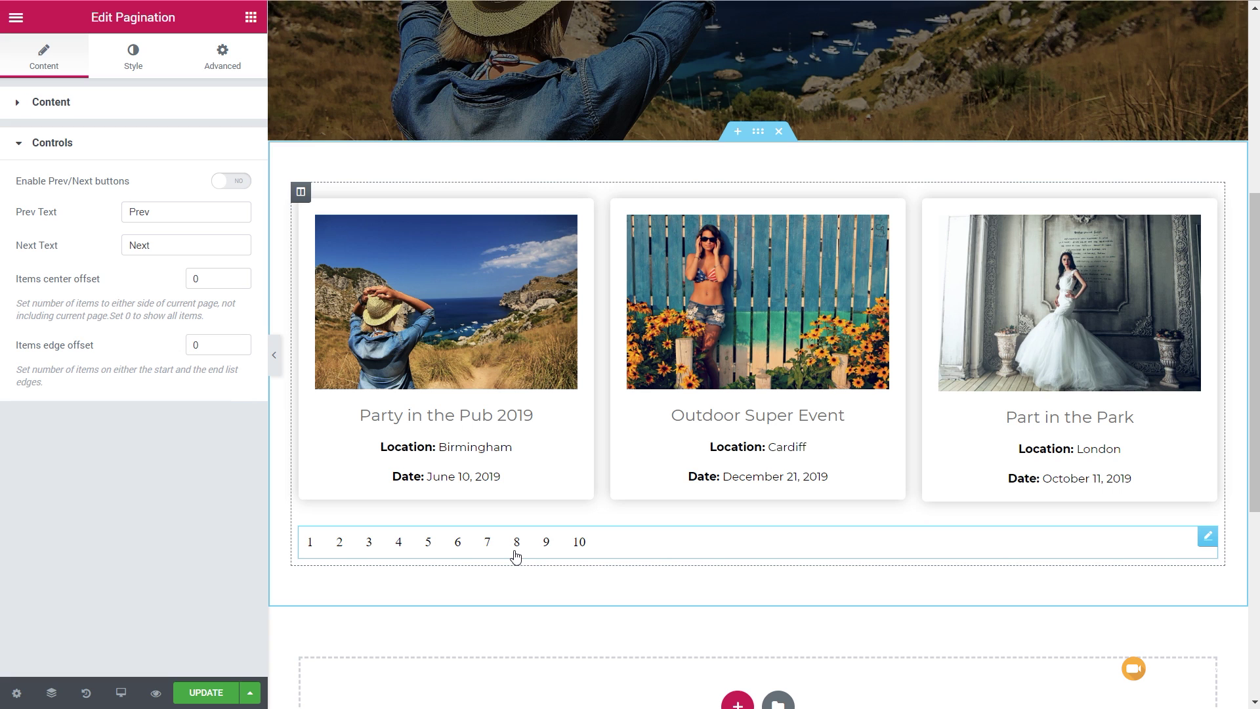
click(242, 182)
drag(164, 211, 124, 244)
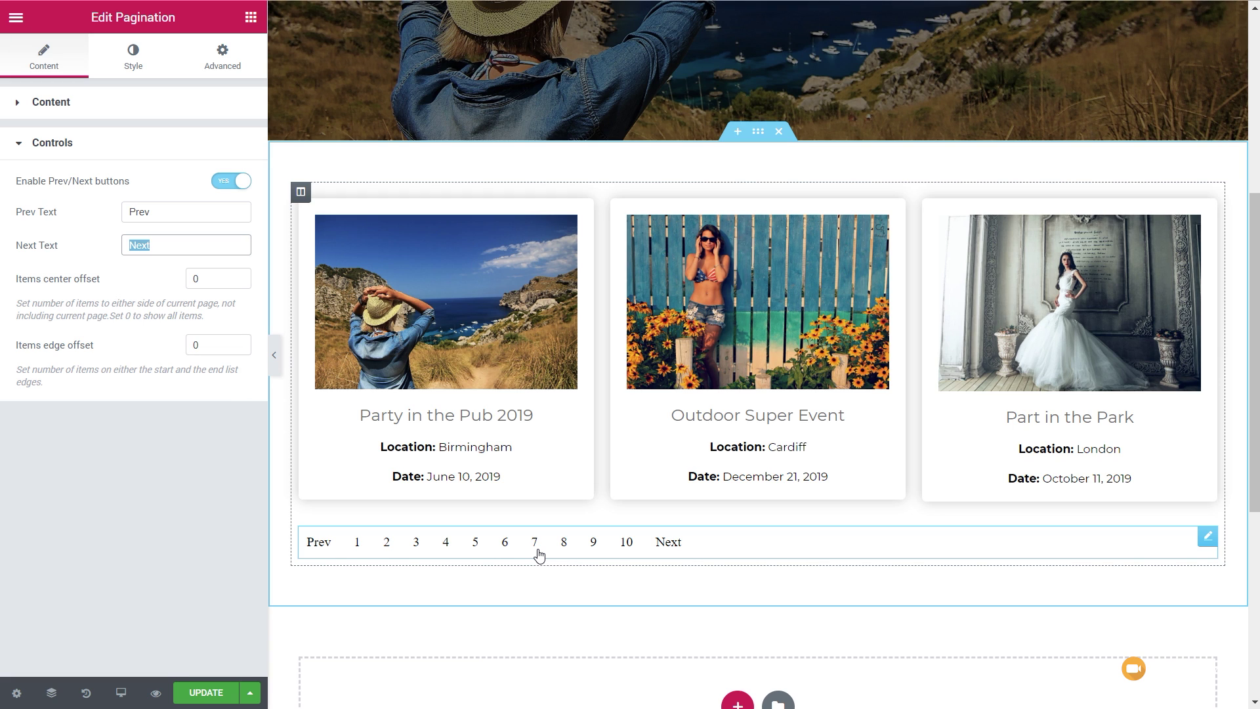
Set the pagination items' typography to the Nunito font family at 14 px
click(117, 67)
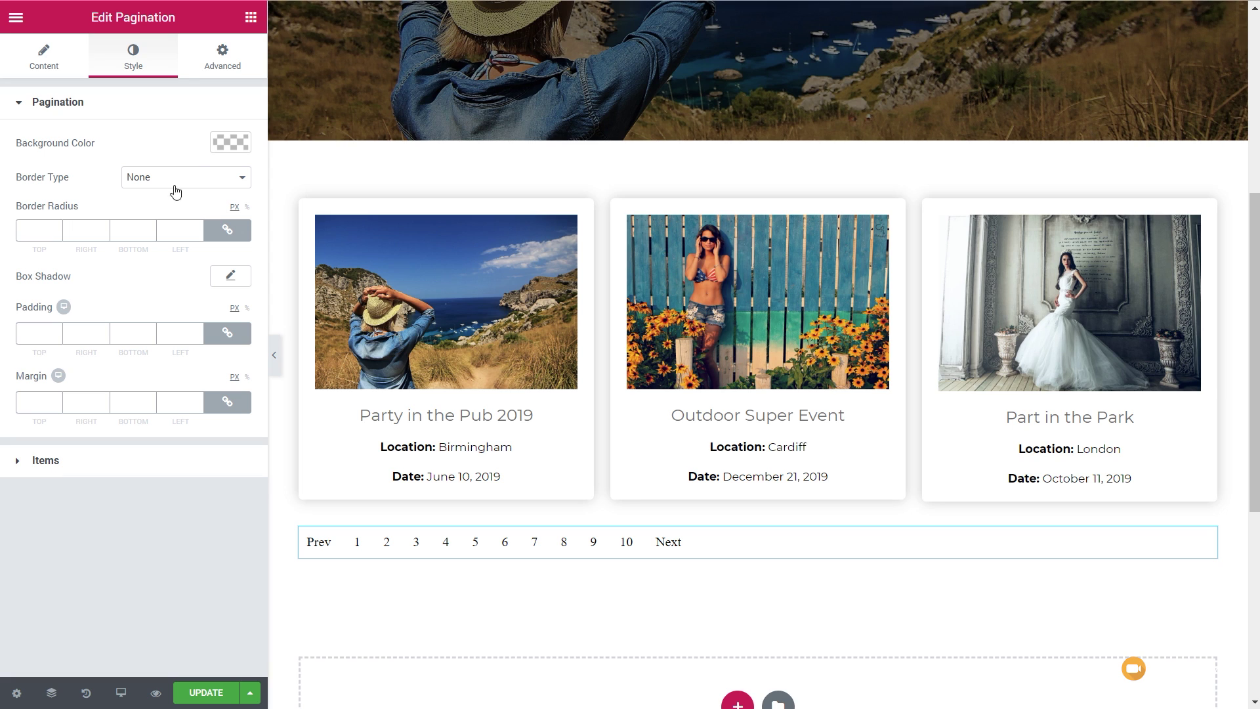
click(47, 459)
click(235, 185)
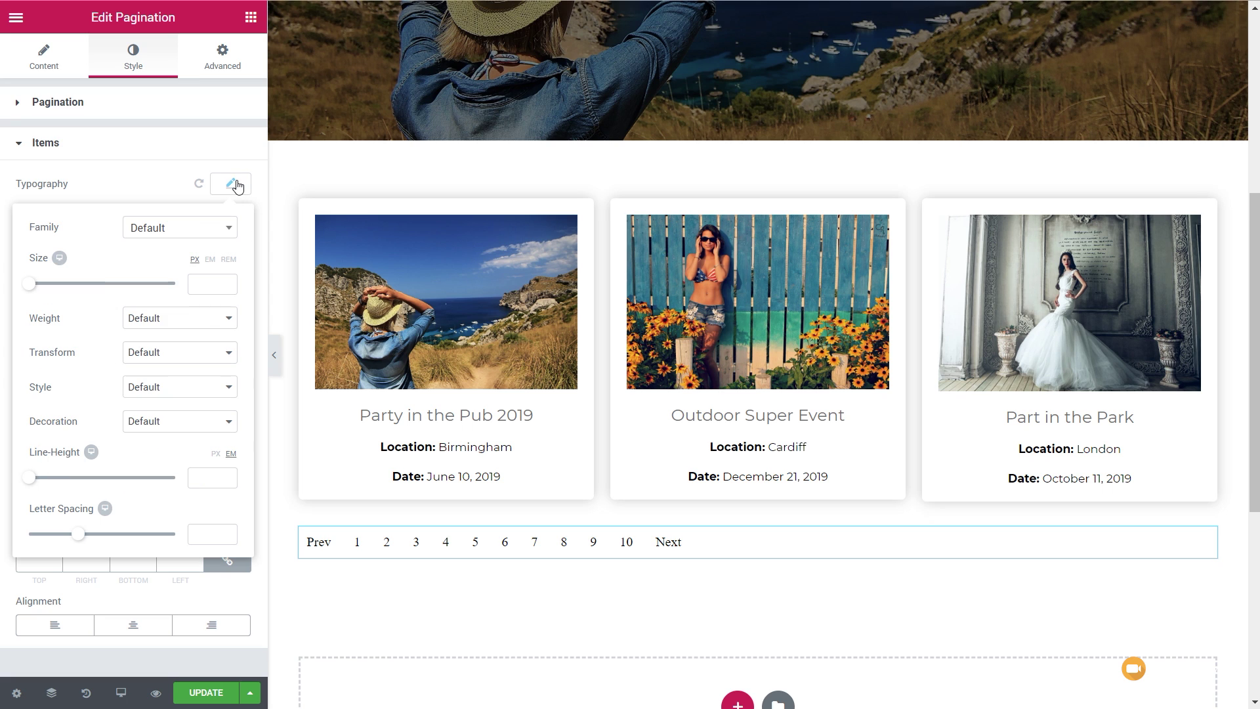
click(180, 230)
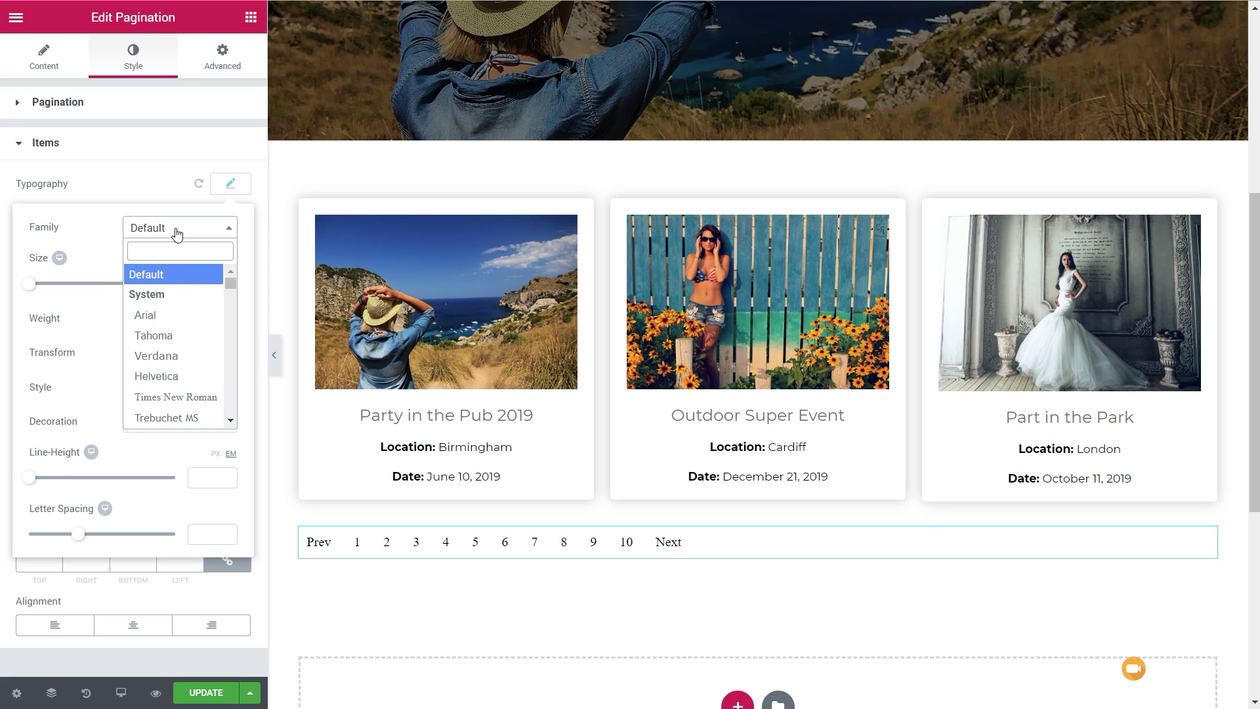
text(nuni)
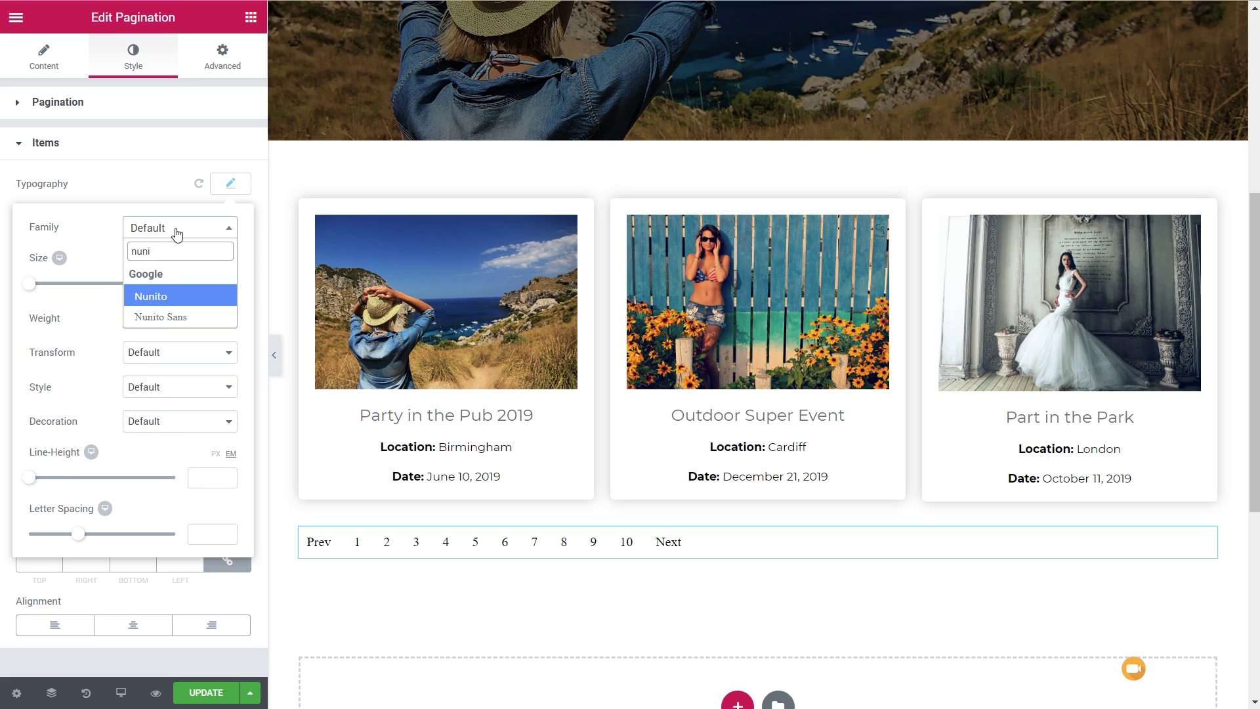
click(169, 295)
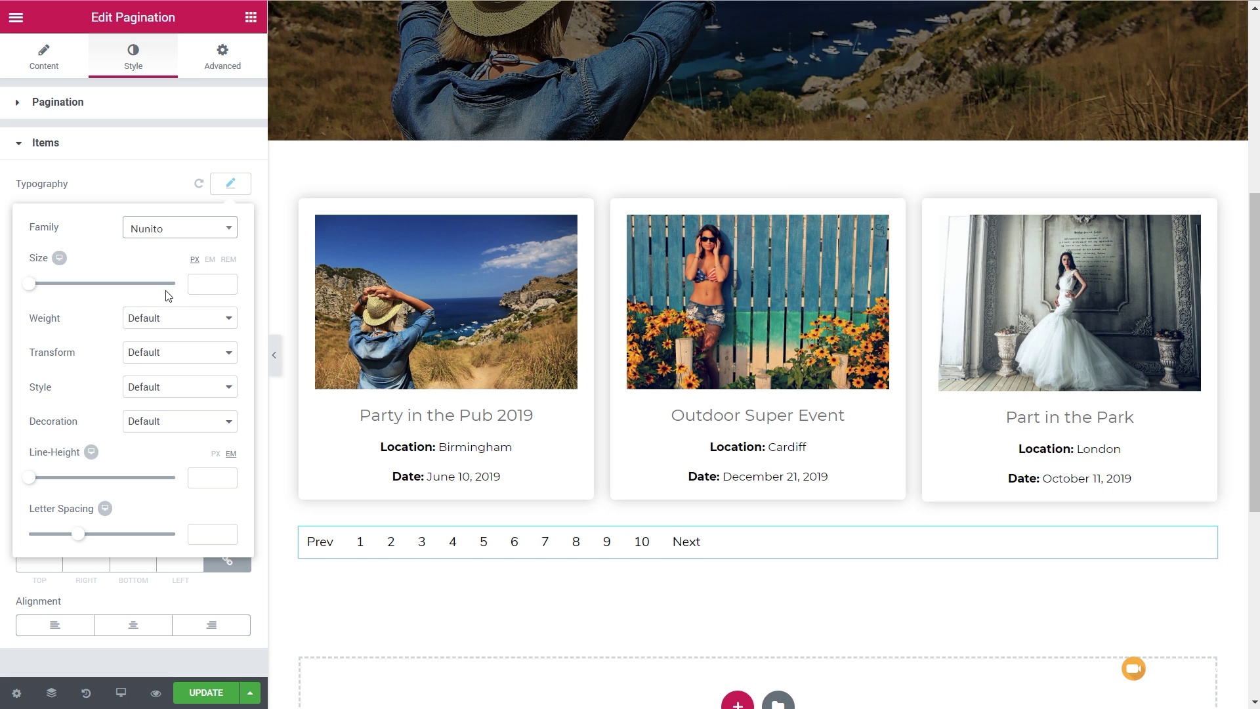
drag(29, 284, 41, 288)
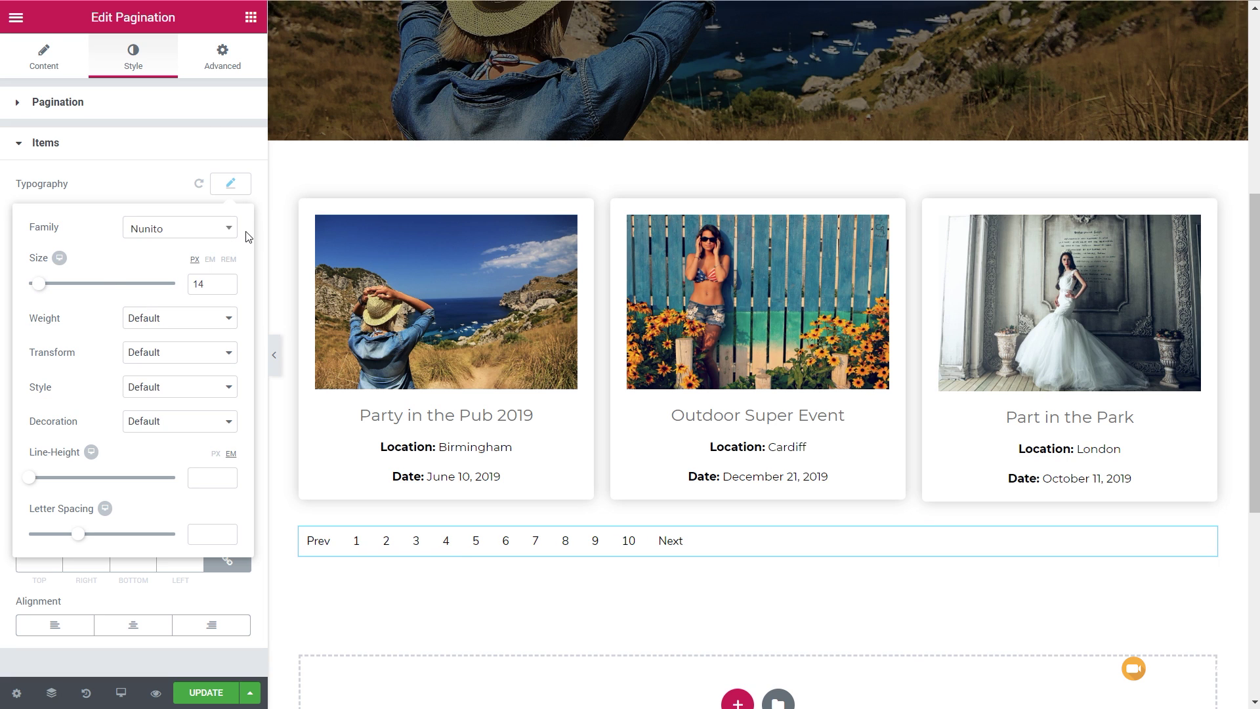
click(238, 189)
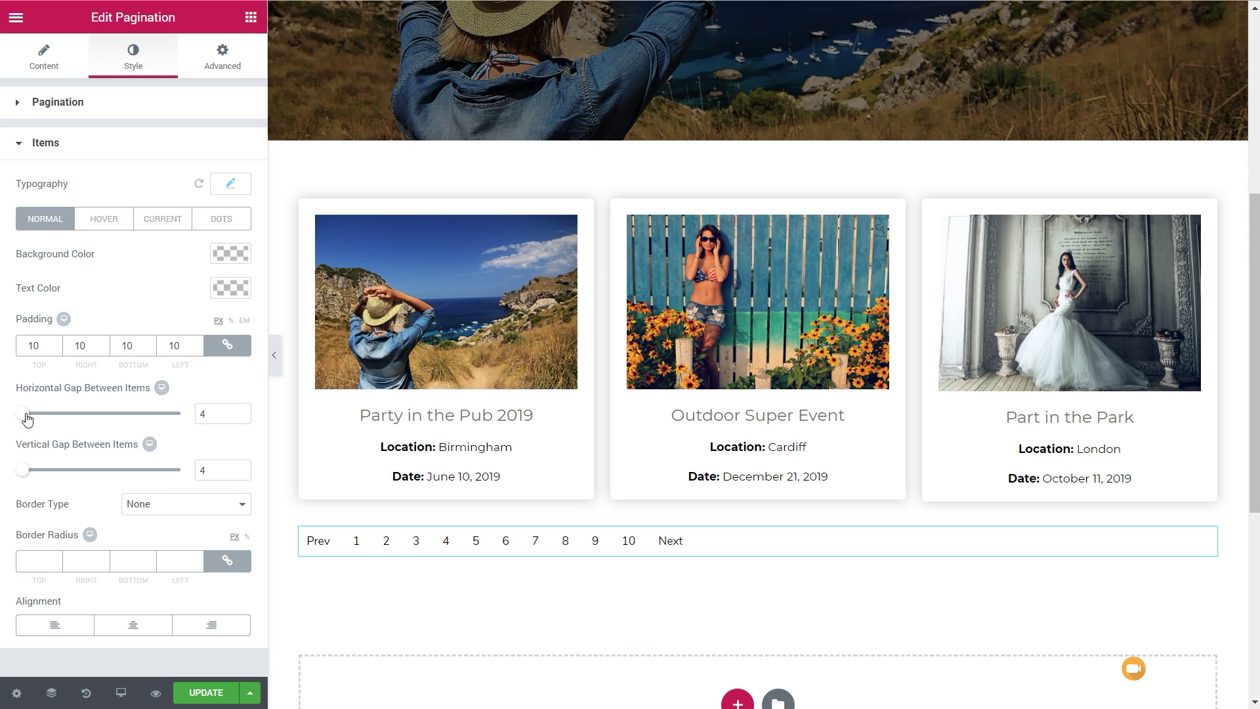
Set the horizontal and vertical gaps between the pagination items to 0
drag(24, 470, 41, 470)
mouse_move(25, 423)
mouse_down()
mouse_move(43, 422)
mouse_move(15, 422)
mouse_up()
drag(40, 470, 16, 470)
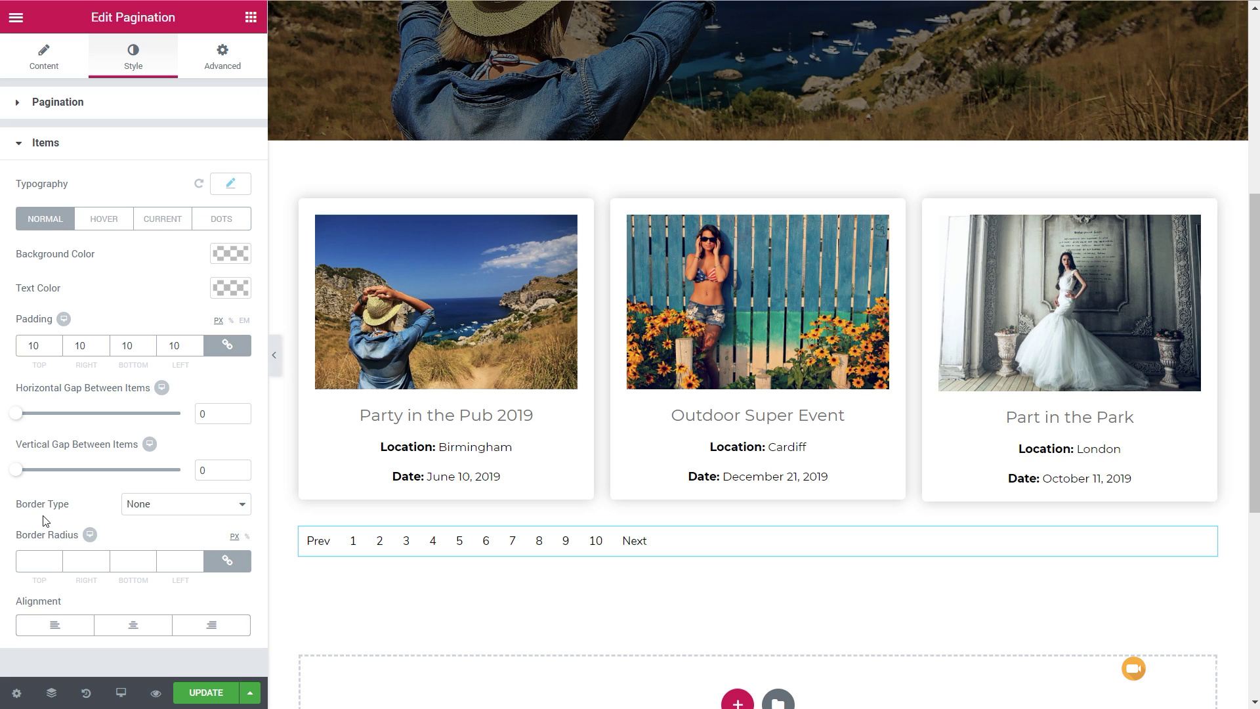
Give the pagination items a solid border with a width of 1 and a border radius of 6 px on all sides
click(37, 560)
text(1)
click(216, 505)
click(182, 532)
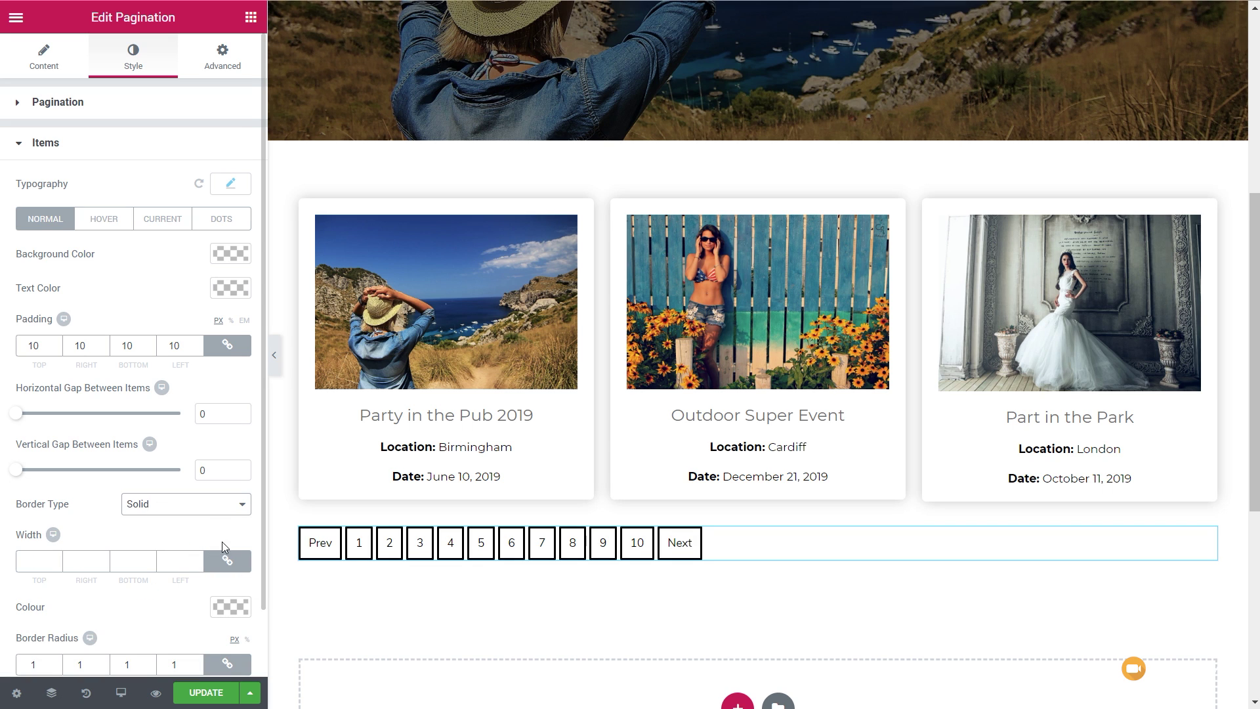
click(53, 562)
text(1)
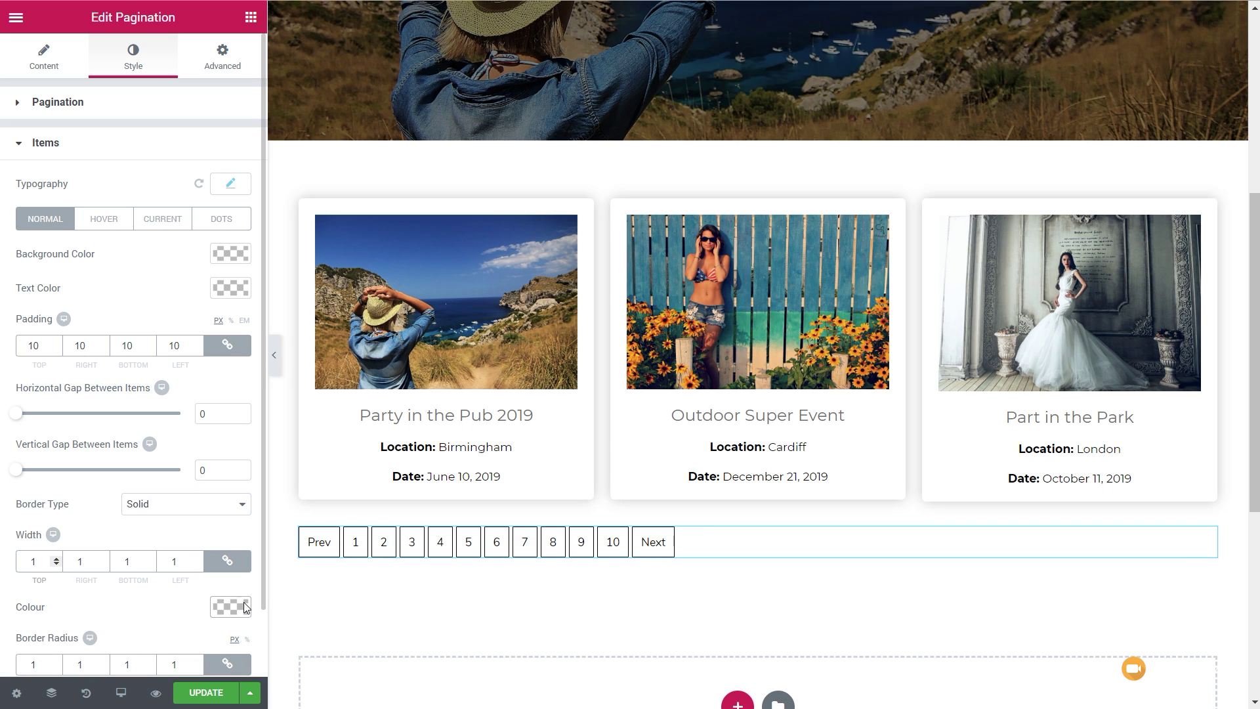
click(51, 658)
key(BackSpace)
text(6)
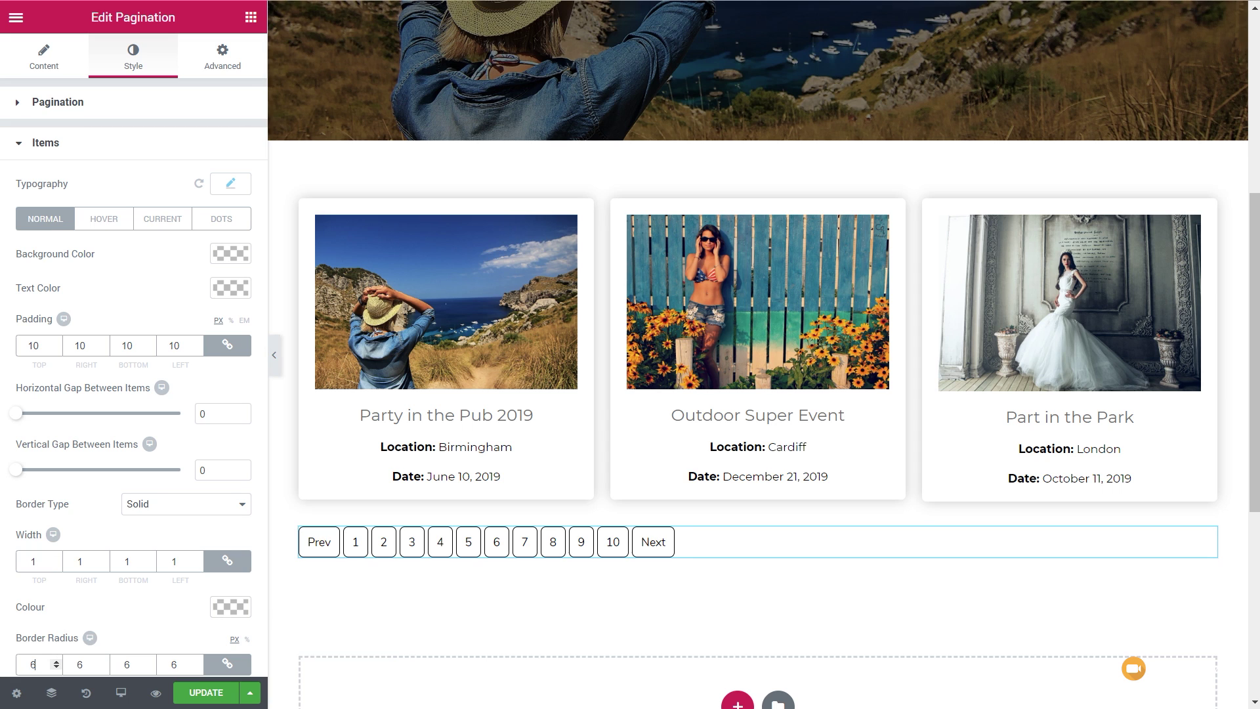
Change the pagination items' border colour to a light grey
click(230, 607)
scroll(194, 545, down, 2)
drag(46, 509, 22, 500)
click(217, 460)
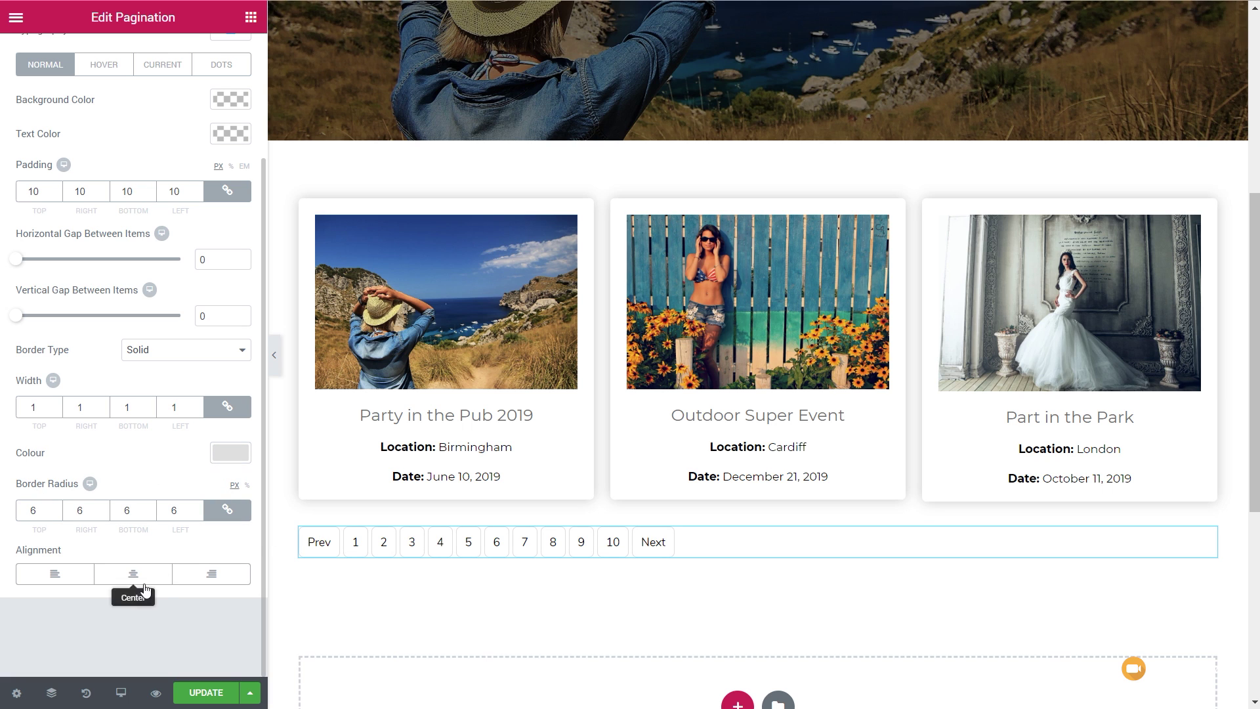
Centre the pagination items and set the horizontal gap between them to 14
click(196, 576)
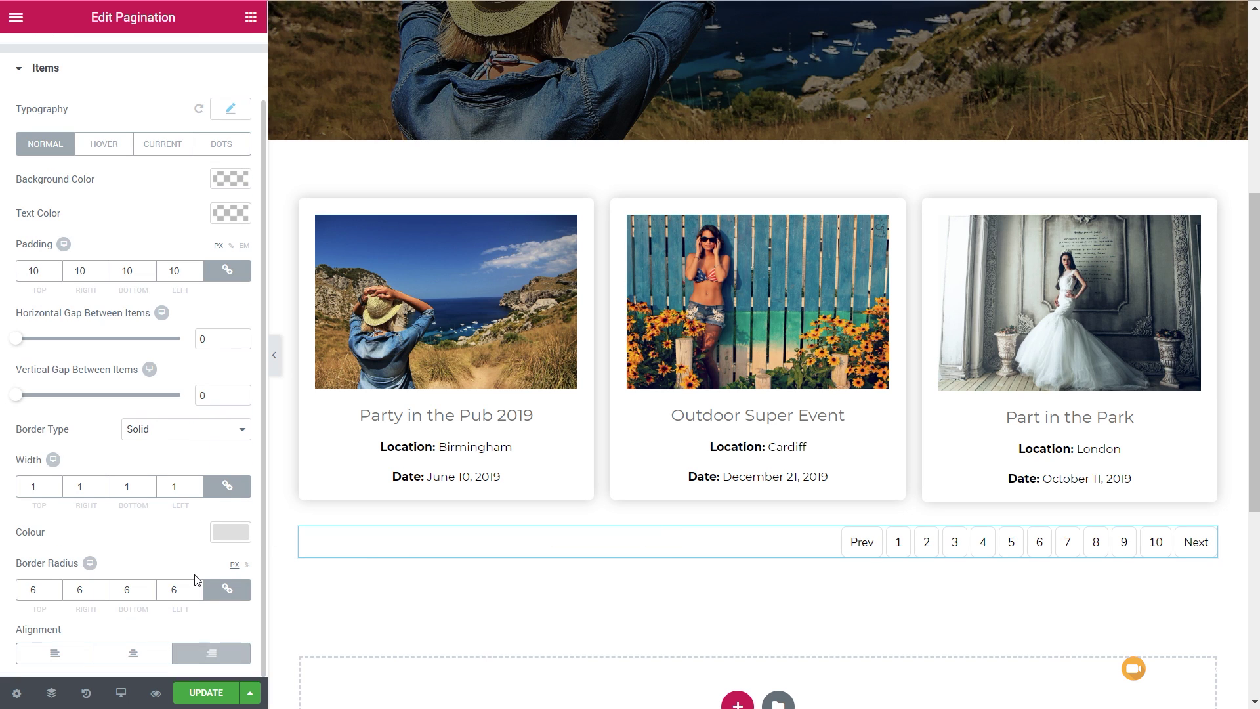
click(133, 654)
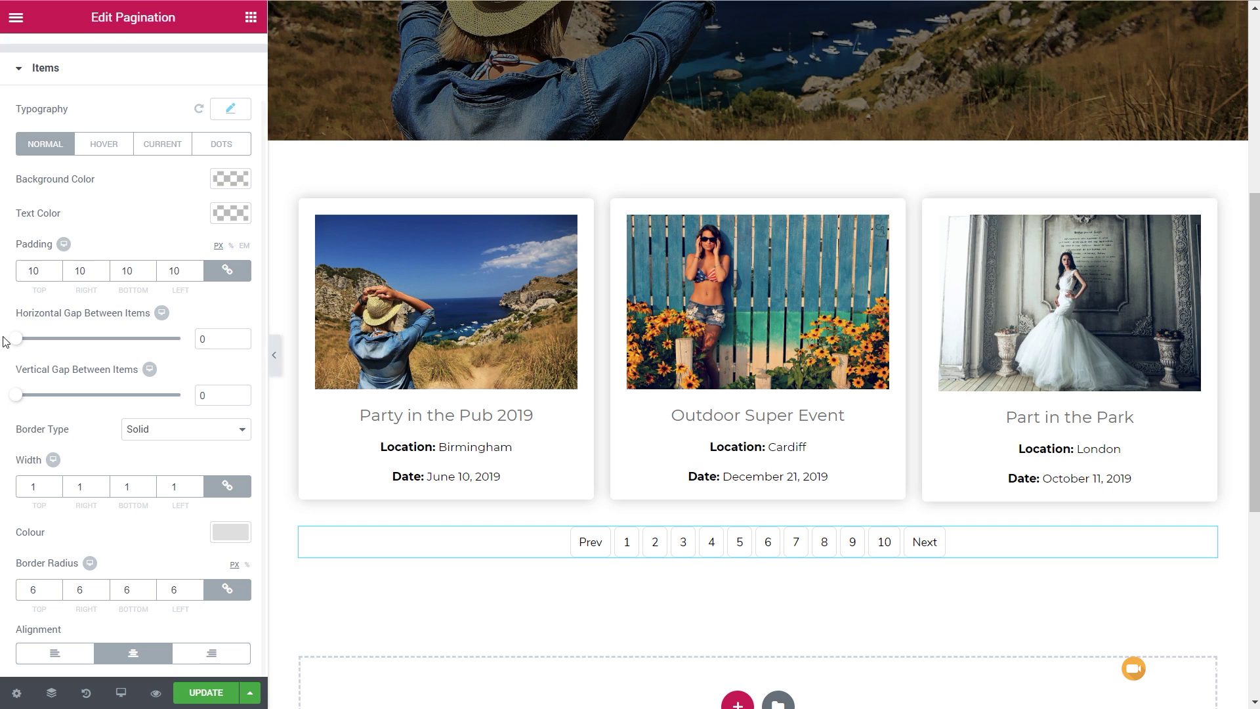
drag(18, 347, 41, 346)
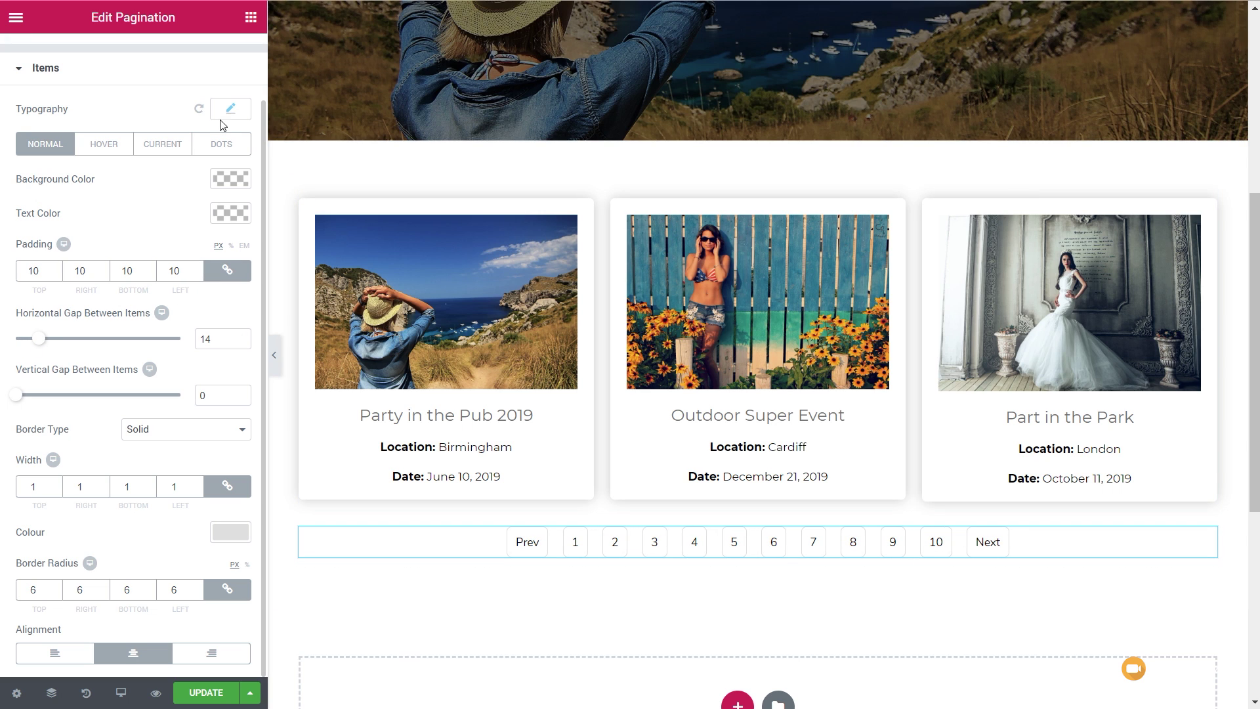
Set the pagination items' normal text colour to the grey #a0a0a0
click(223, 216)
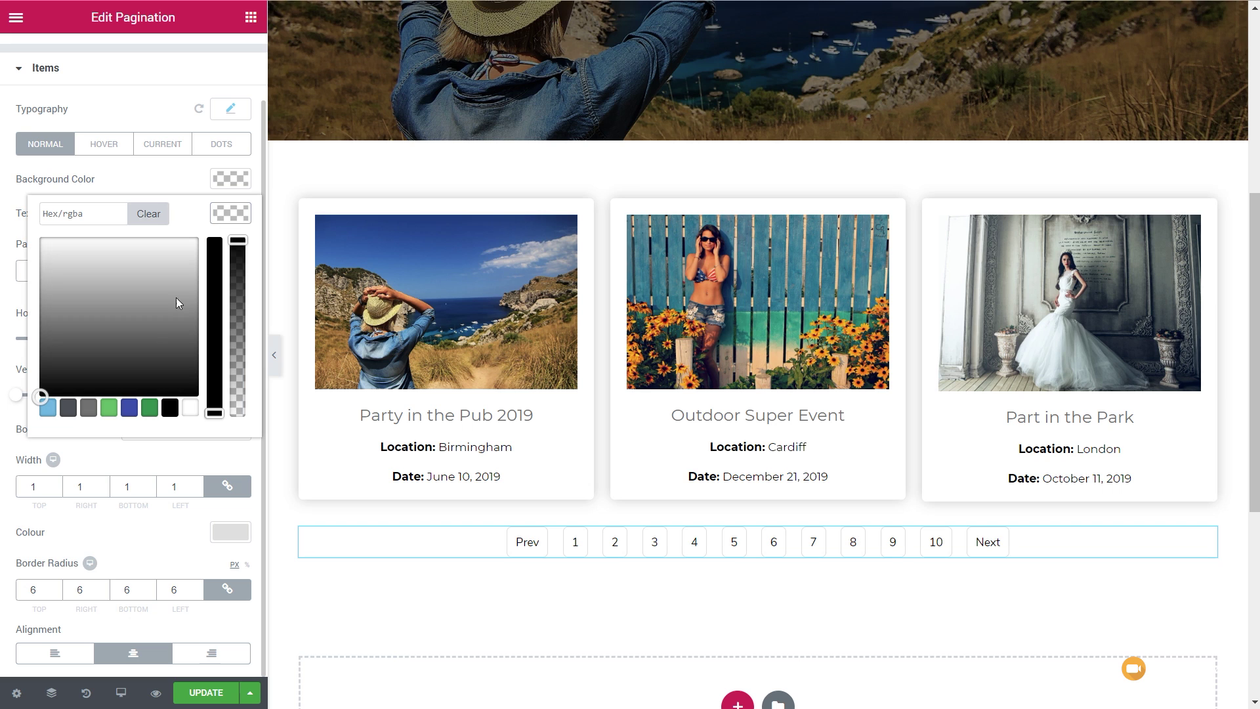
drag(48, 358, 15, 302)
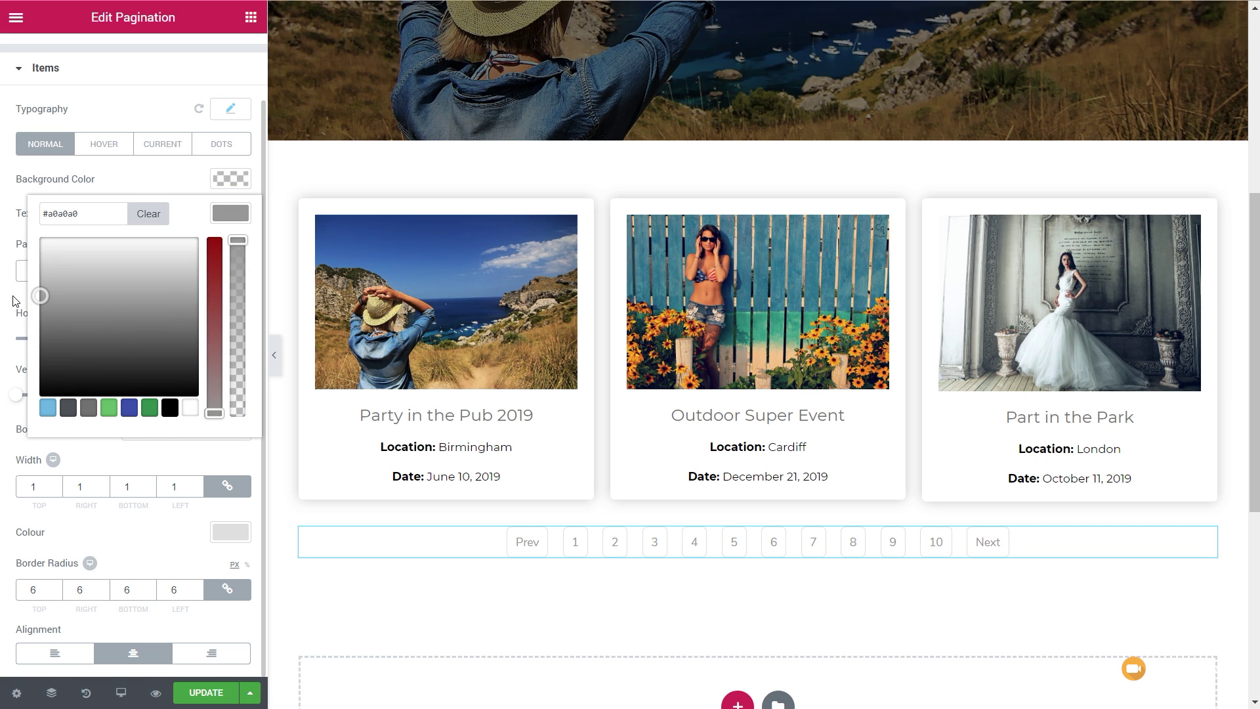
Try the green #61ce70 as the pagination items' normal background colour and clear it again
click(14, 301)
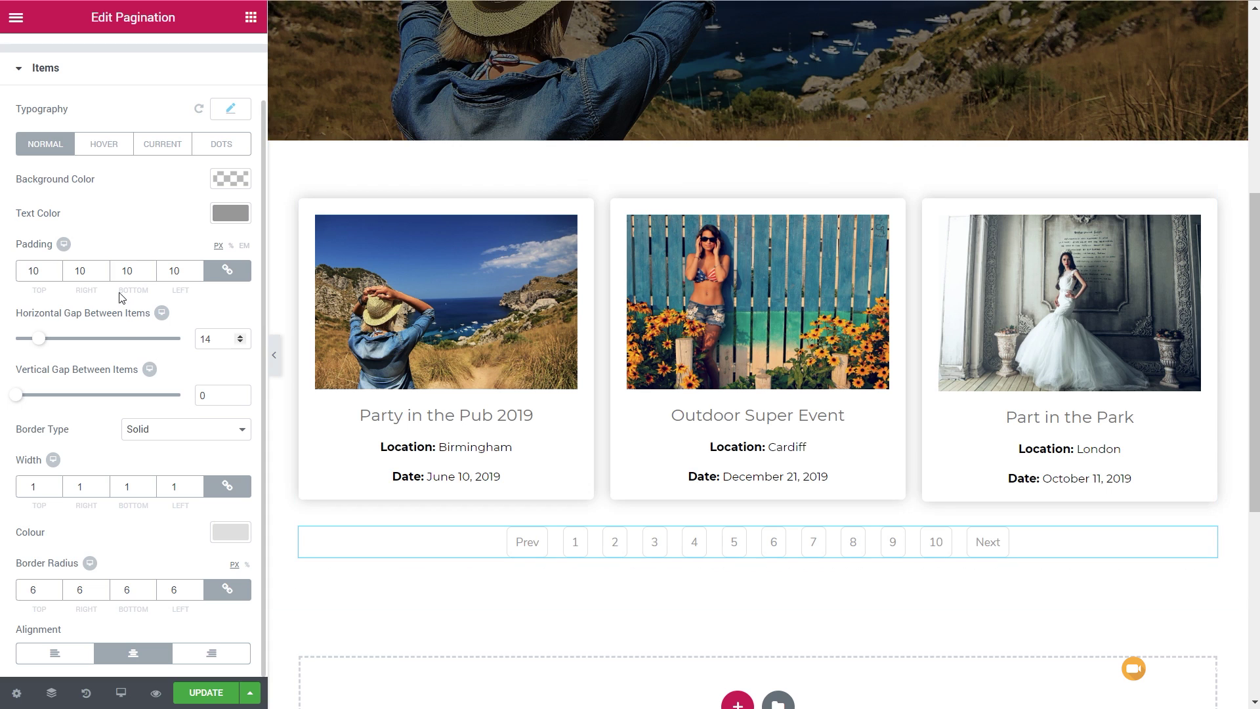
click(220, 175)
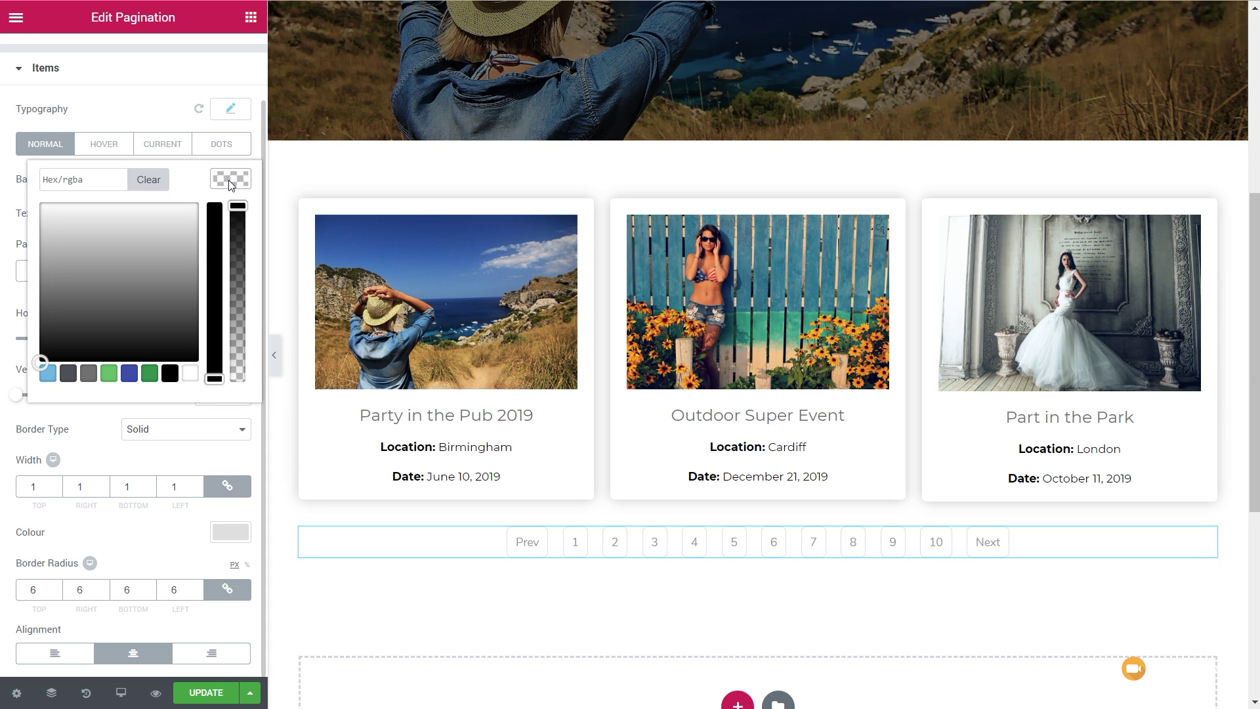
click(110, 373)
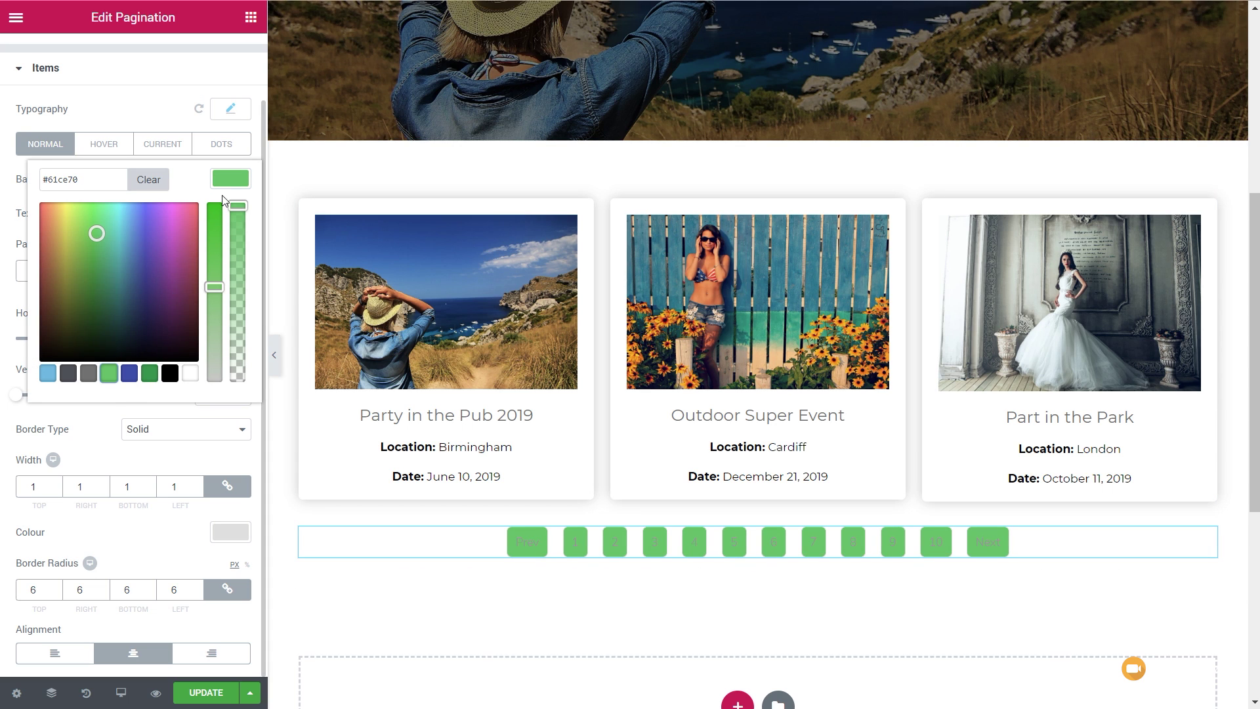
click(151, 179)
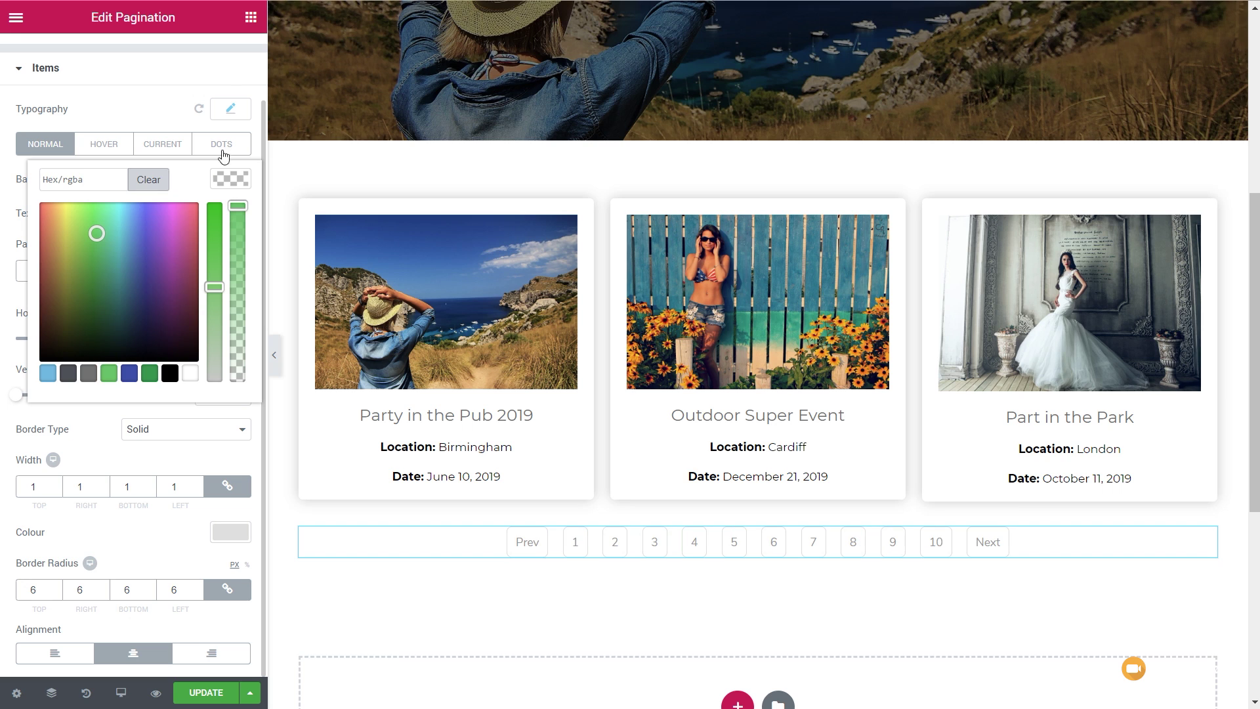
Update the template and test the pagination on the live page by opening page 2 and going back with Prev
click(218, 112)
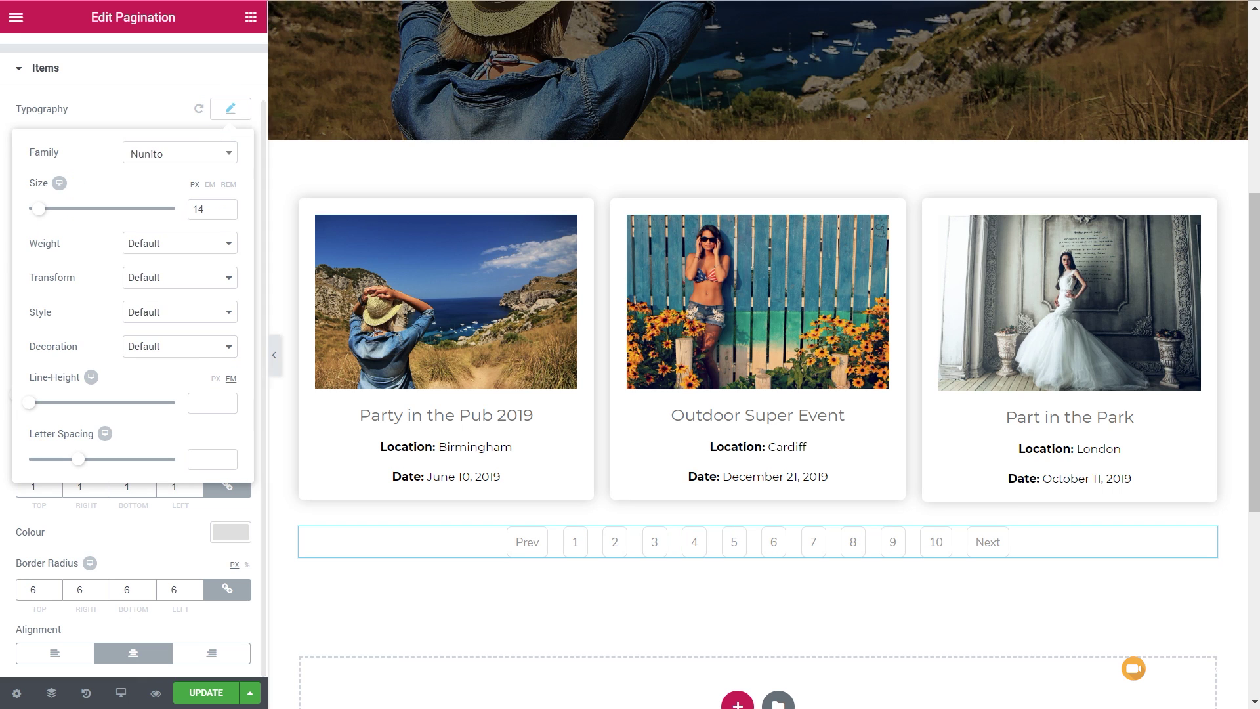
click(215, 699)
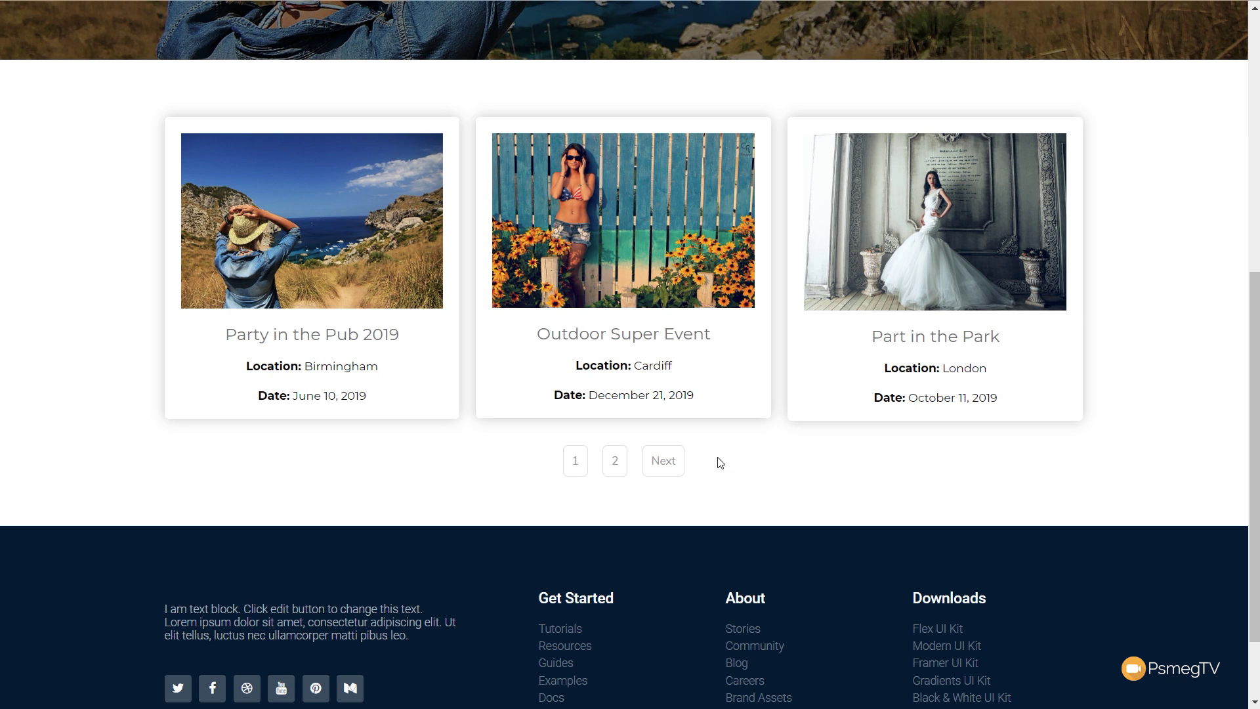
click(616, 461)
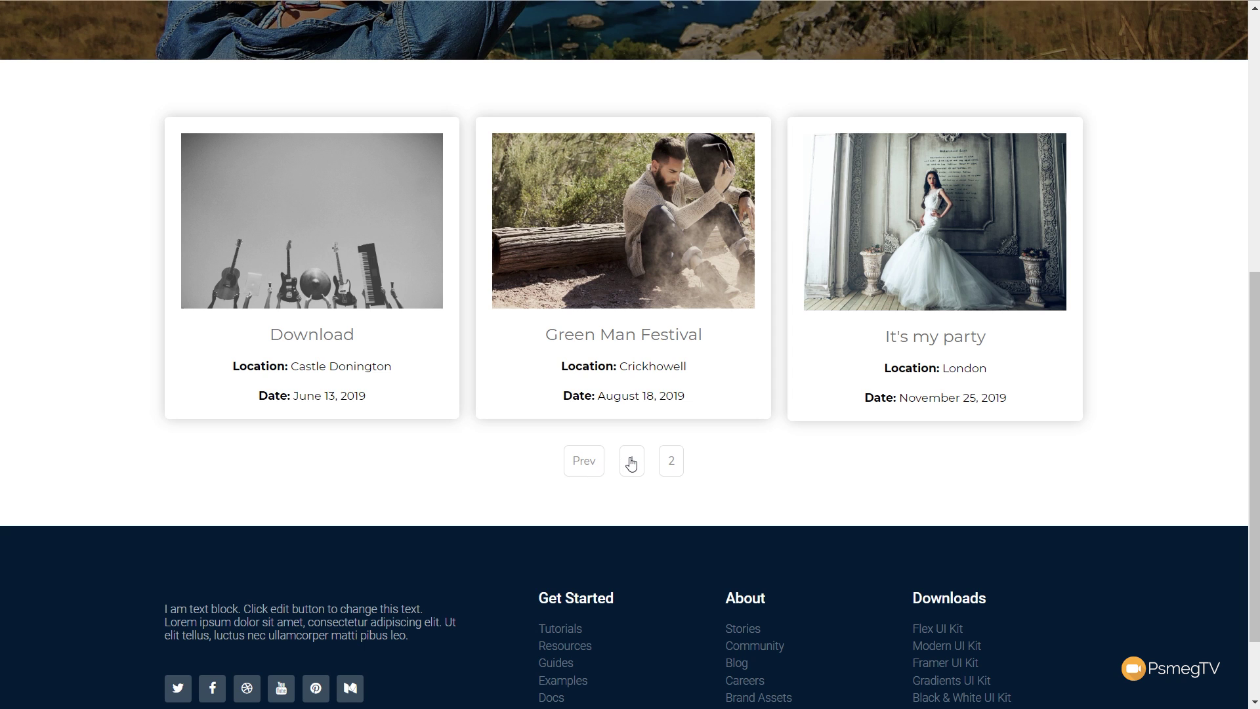
click(584, 462)
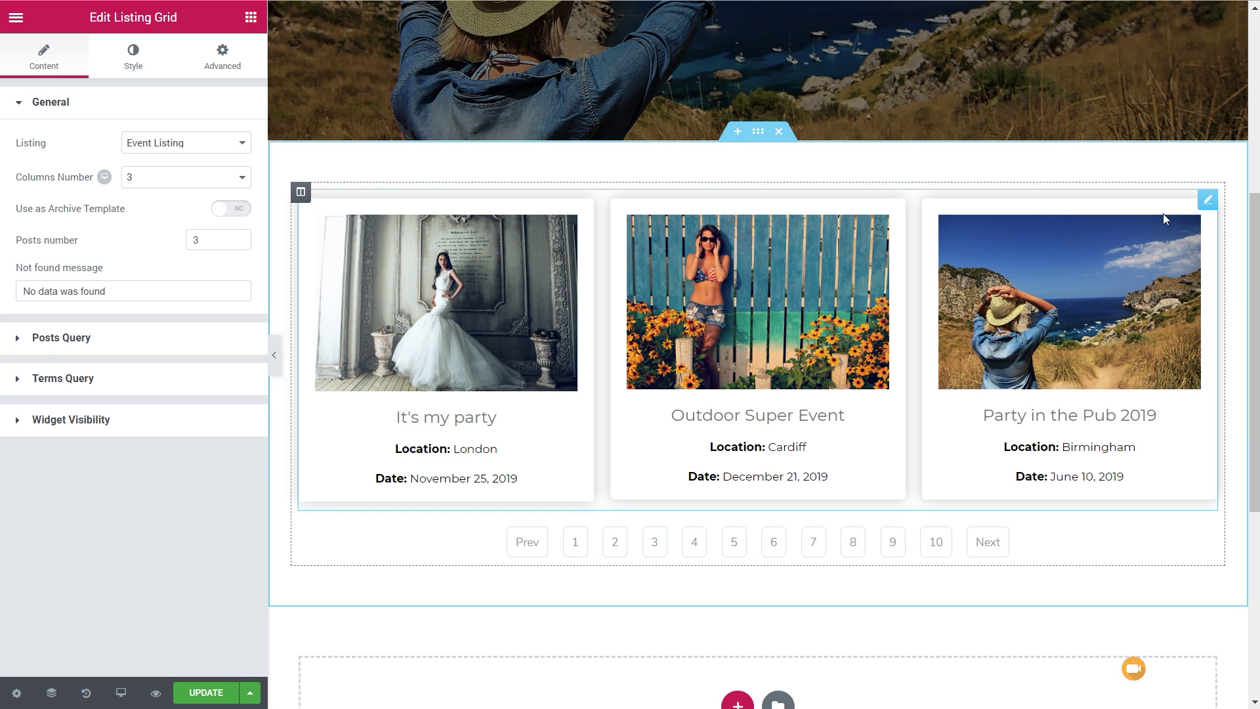
Set the listing grid's posts number to 6
drag(208, 241, 178, 248)
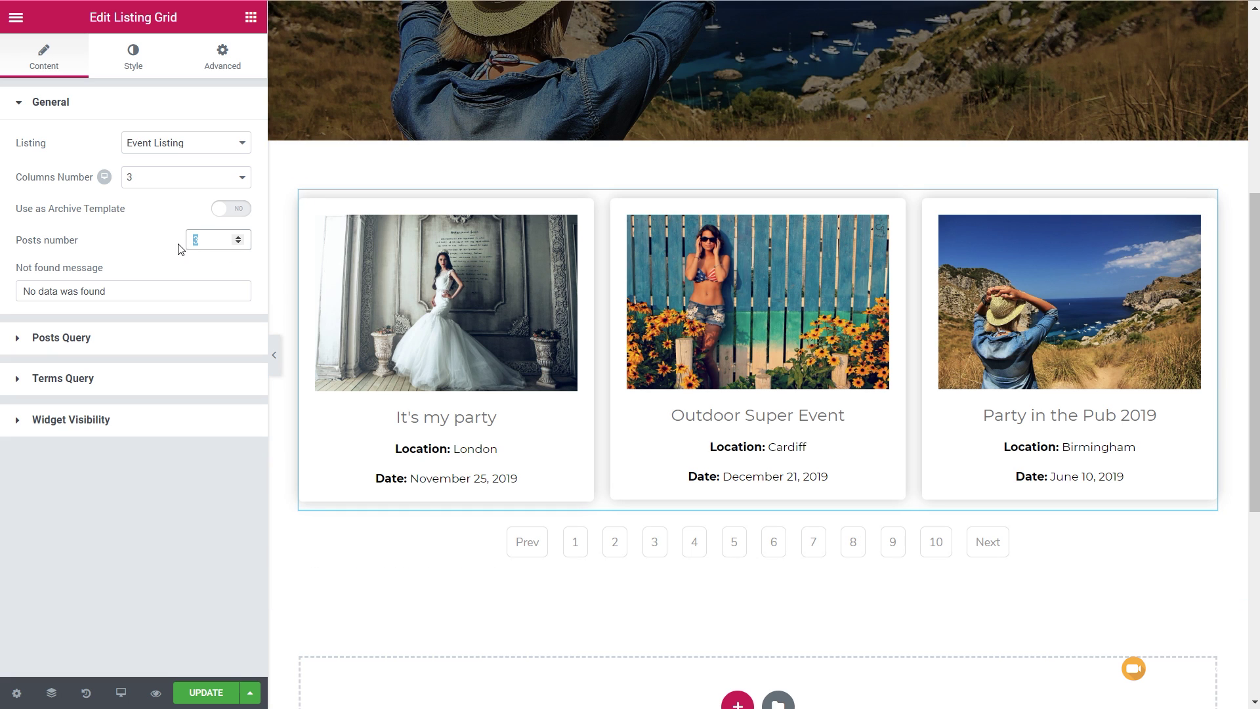
text(6)
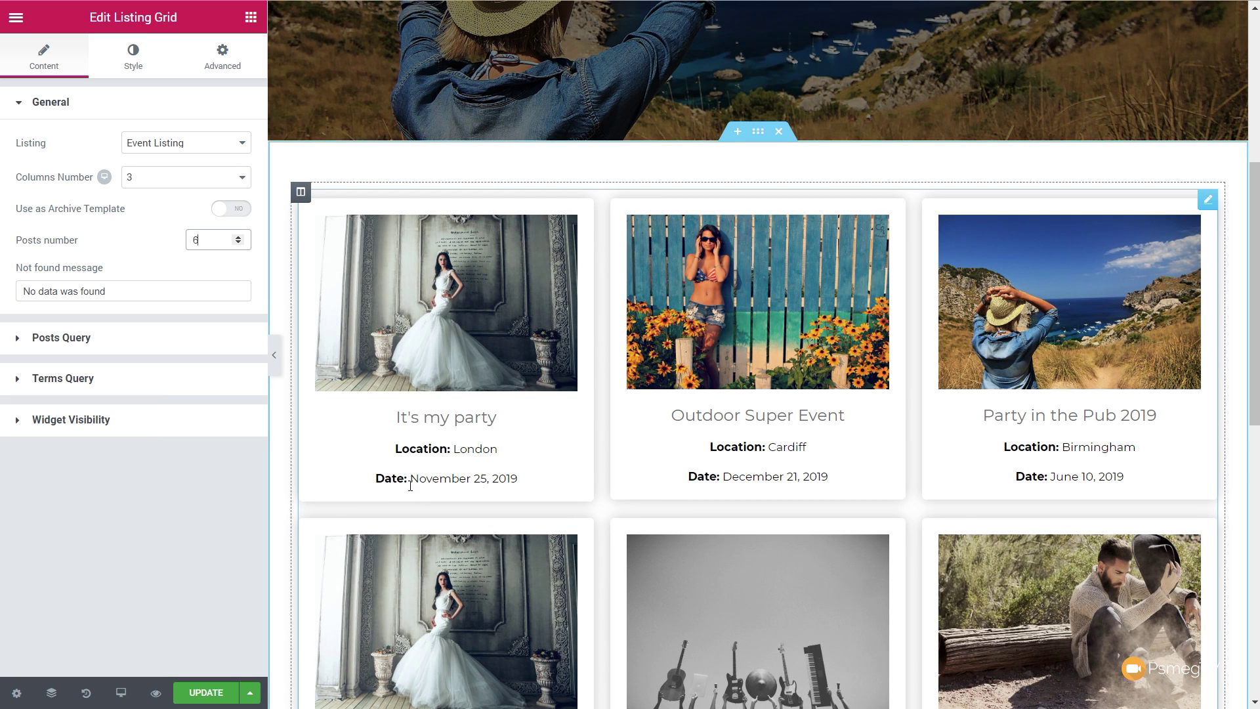
In the listing grid's posts query, keep the Order & Offset type and order the posts by Meta value
click(97, 348)
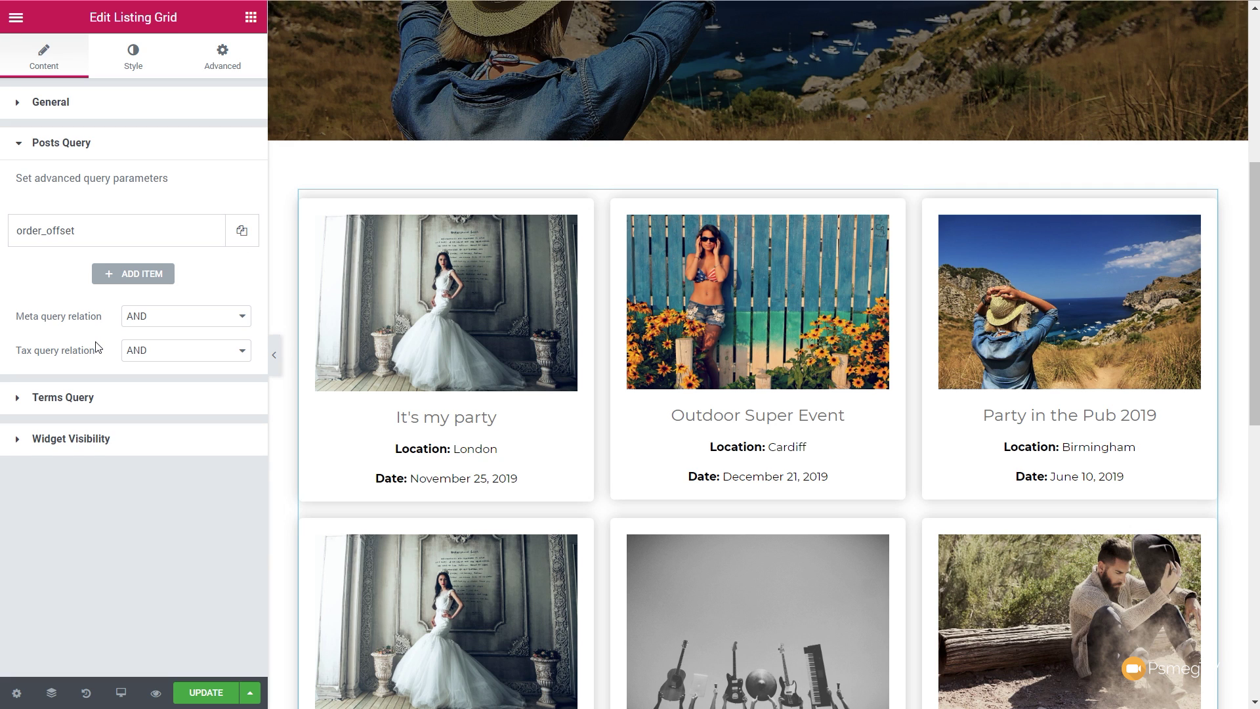
click(78, 237)
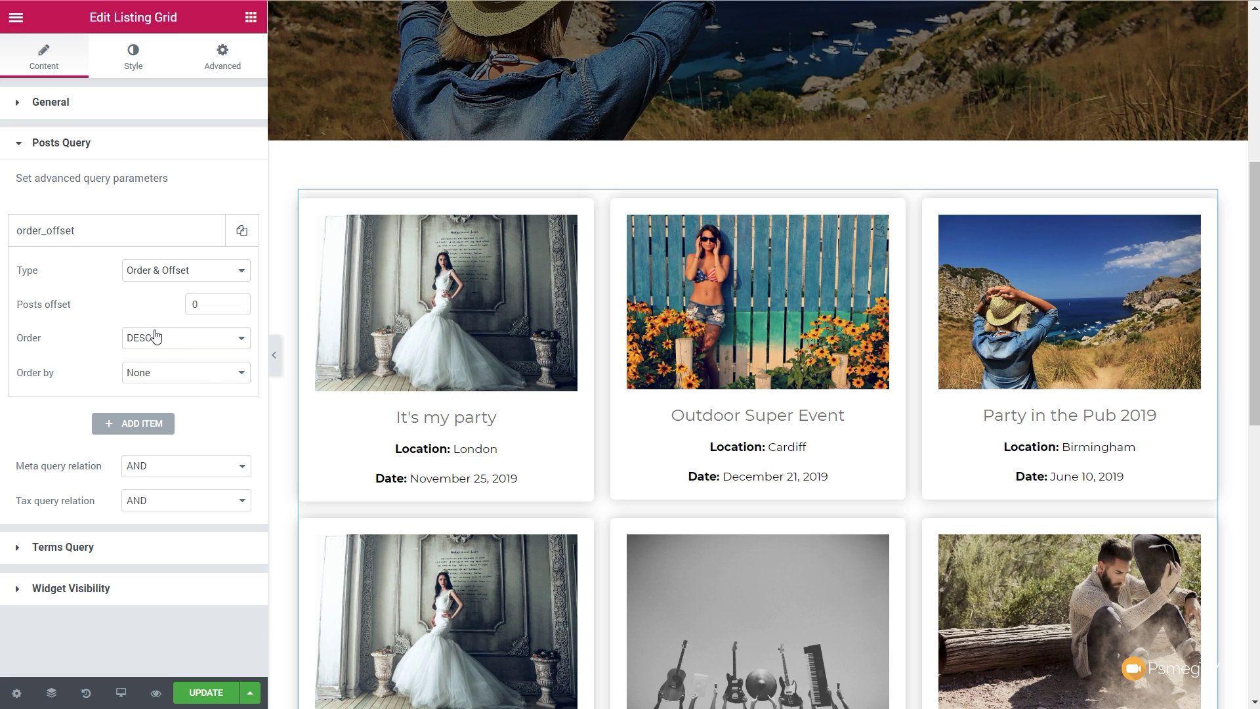
click(201, 281)
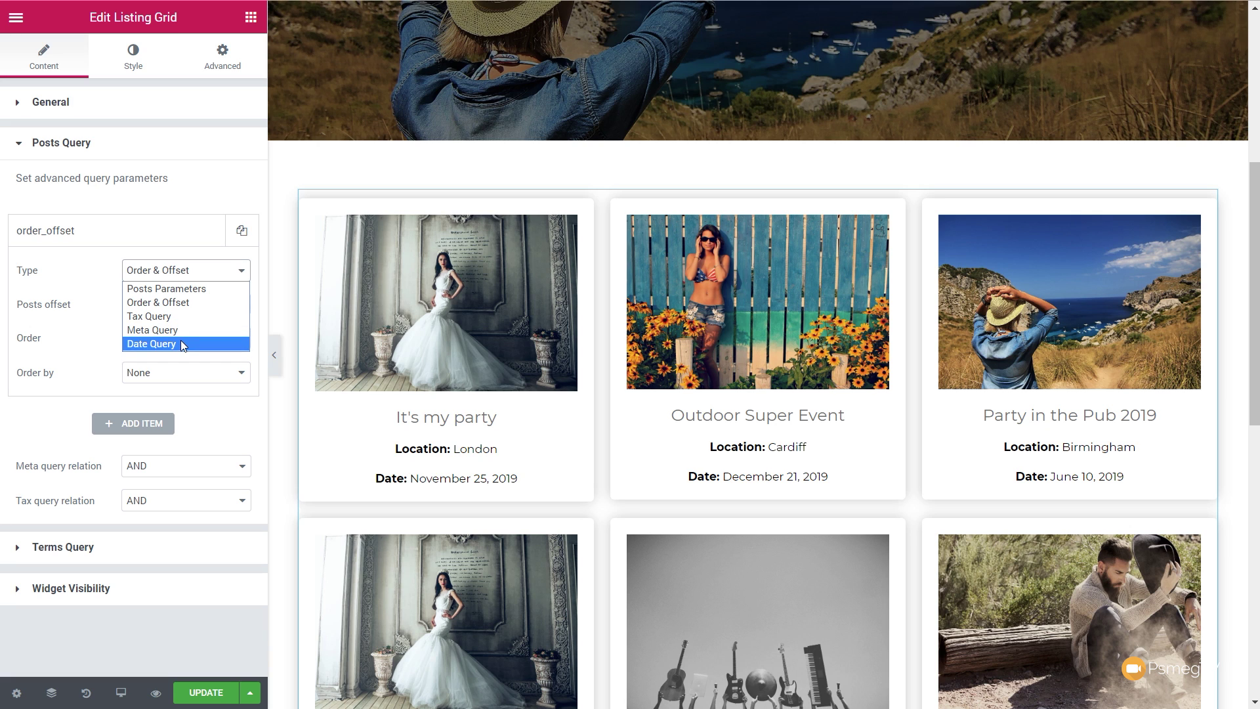
click(175, 301)
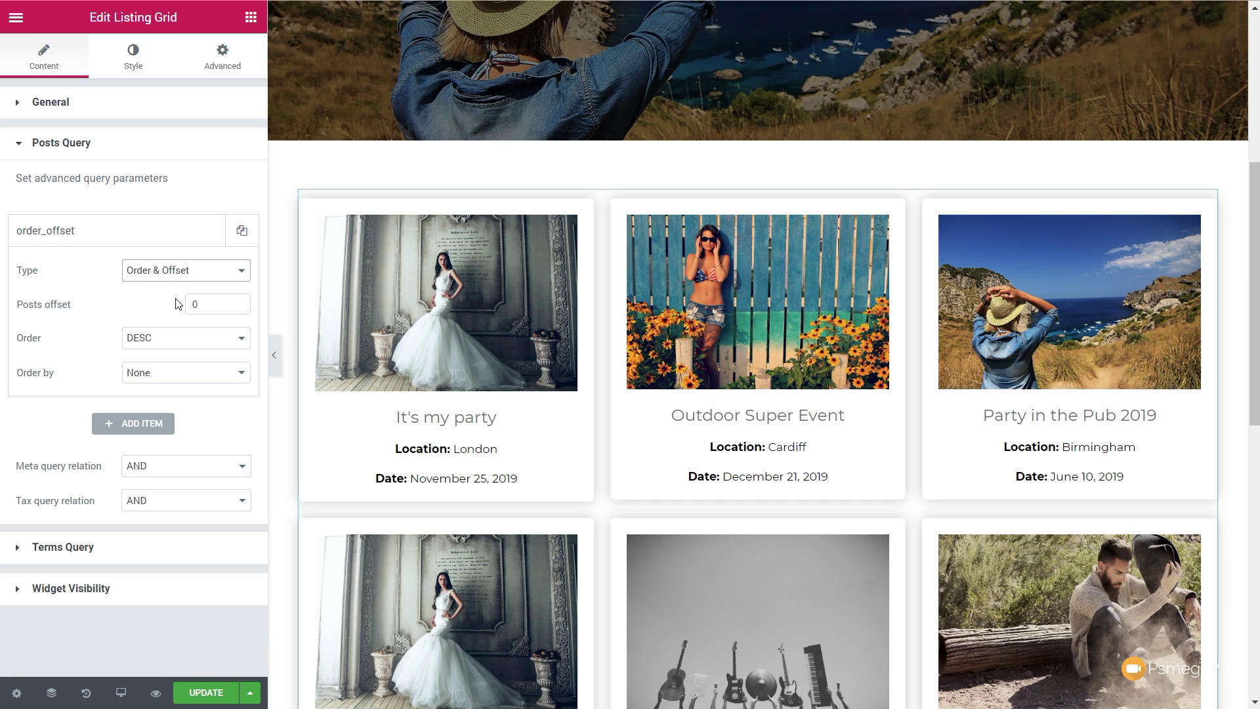
click(143, 375)
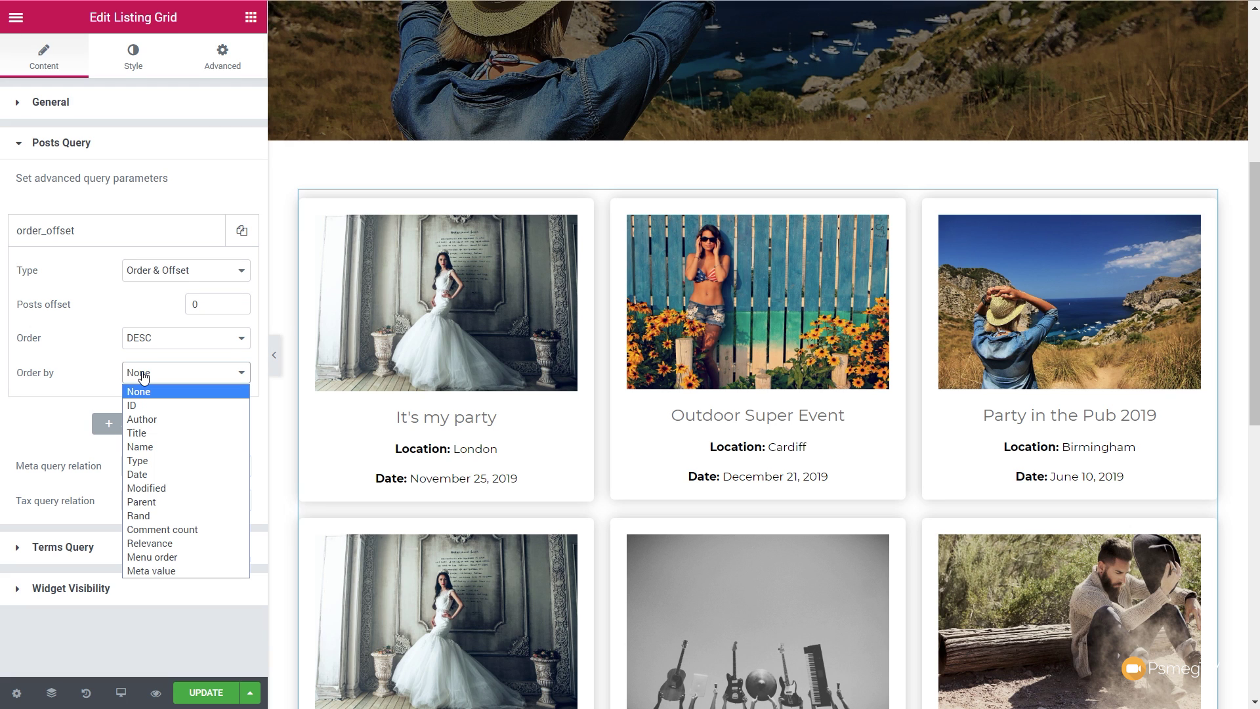
click(143, 572)
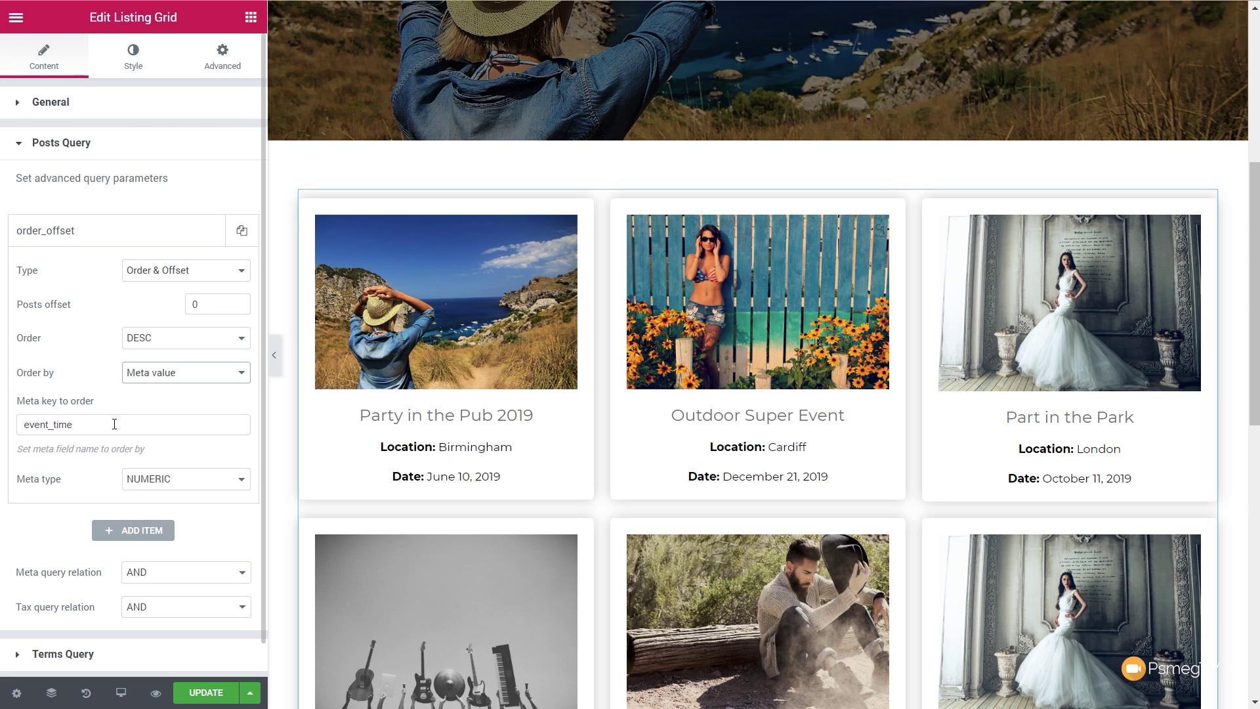
Set the meta key to order by to event_date and the query's order to ASC
drag(115, 424, 18, 440)
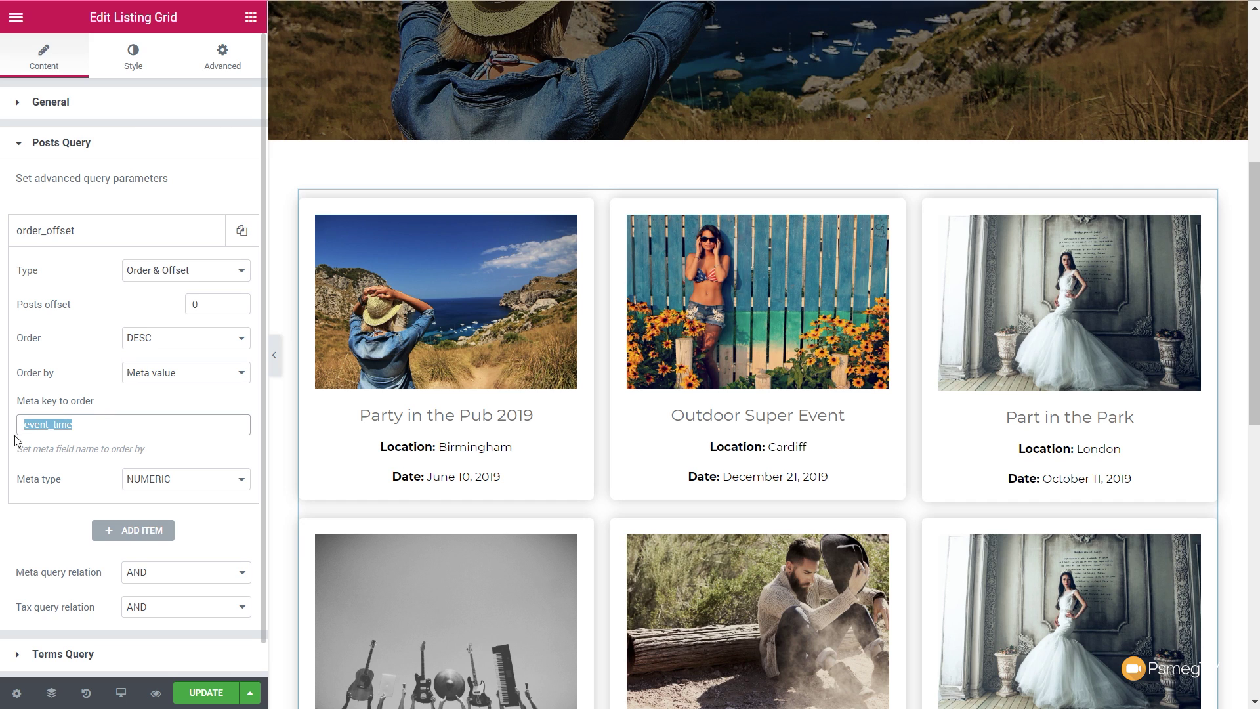
click(105, 430)
key(BackSpace)
key(BackSpace)
key(BackSpace)
key(BackSpace)
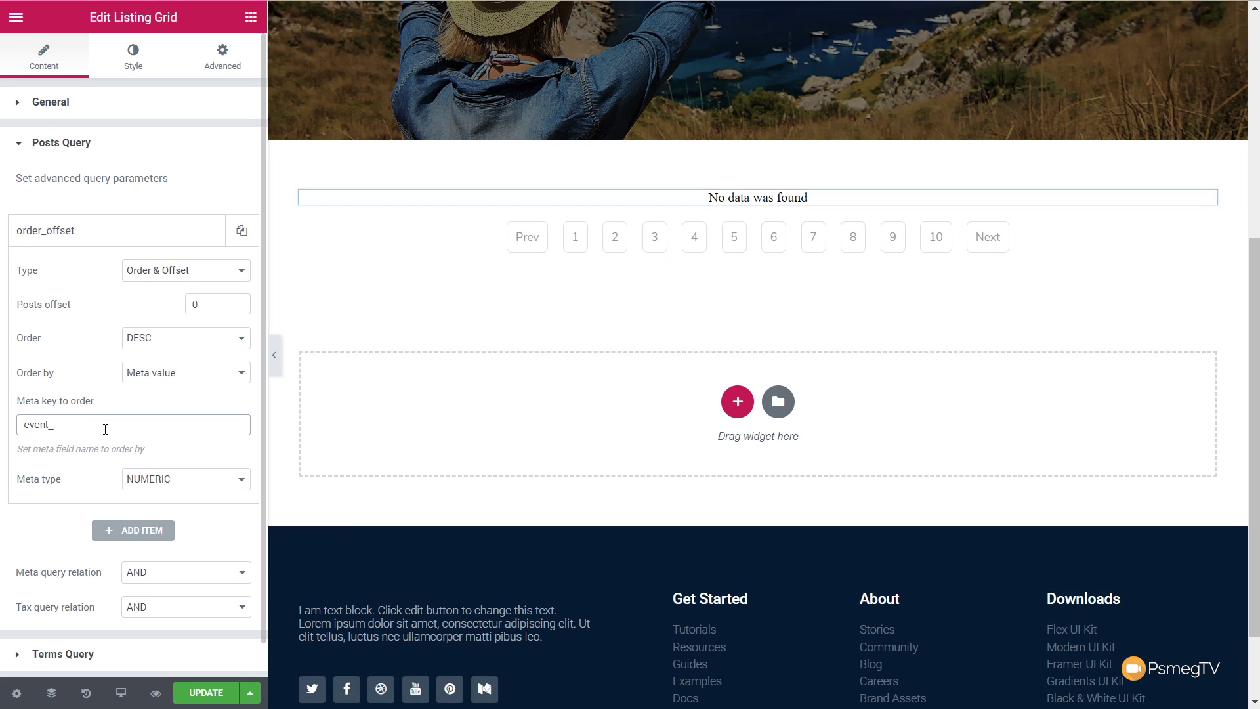
text(date)
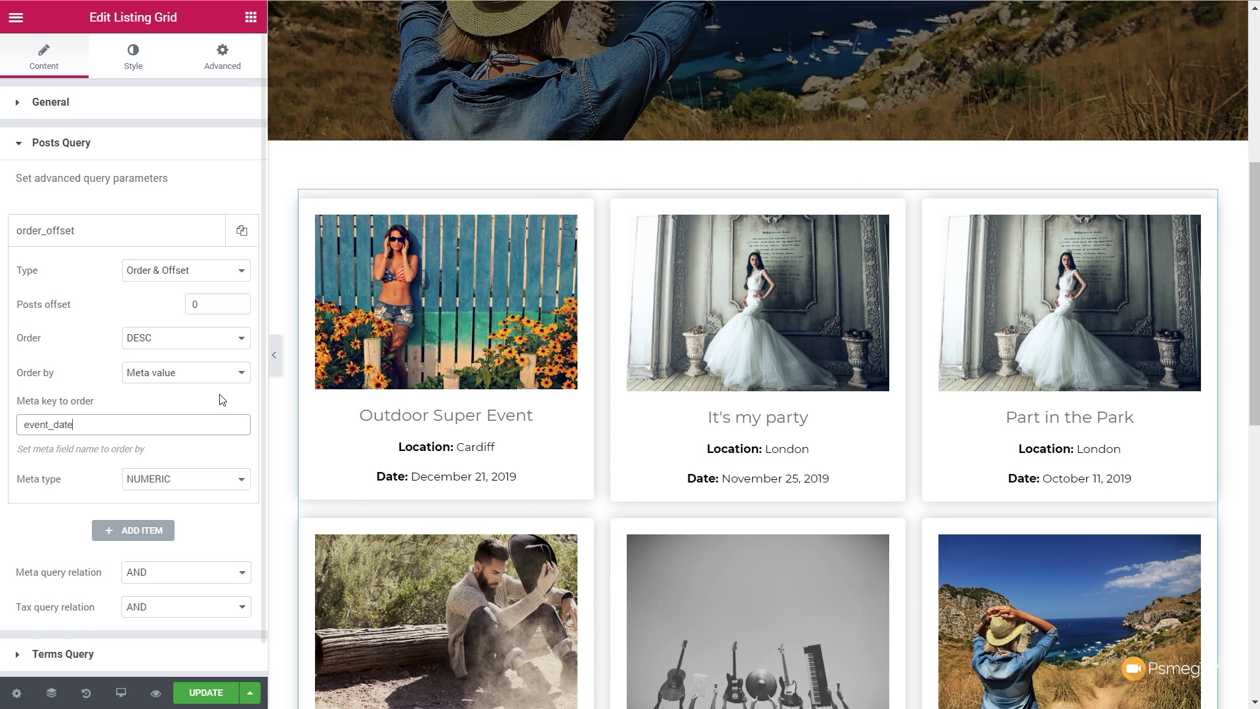
click(202, 347)
click(196, 361)
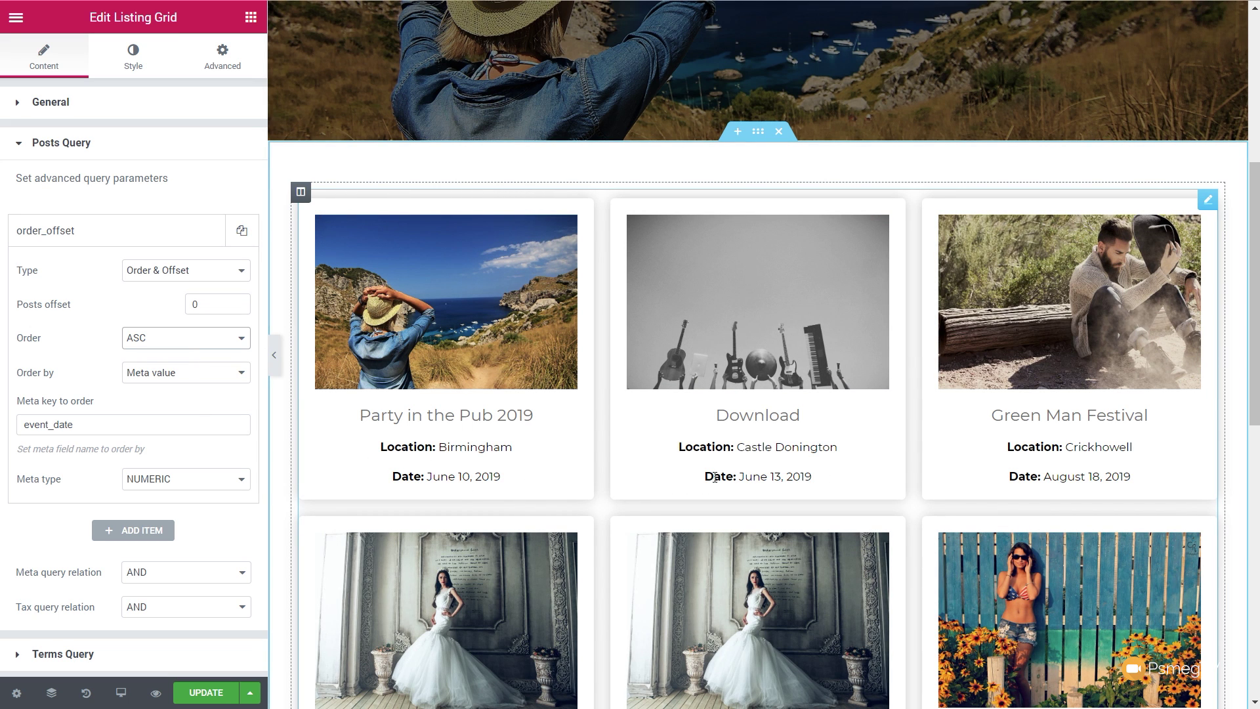
scroll(965, 480, down, 3)
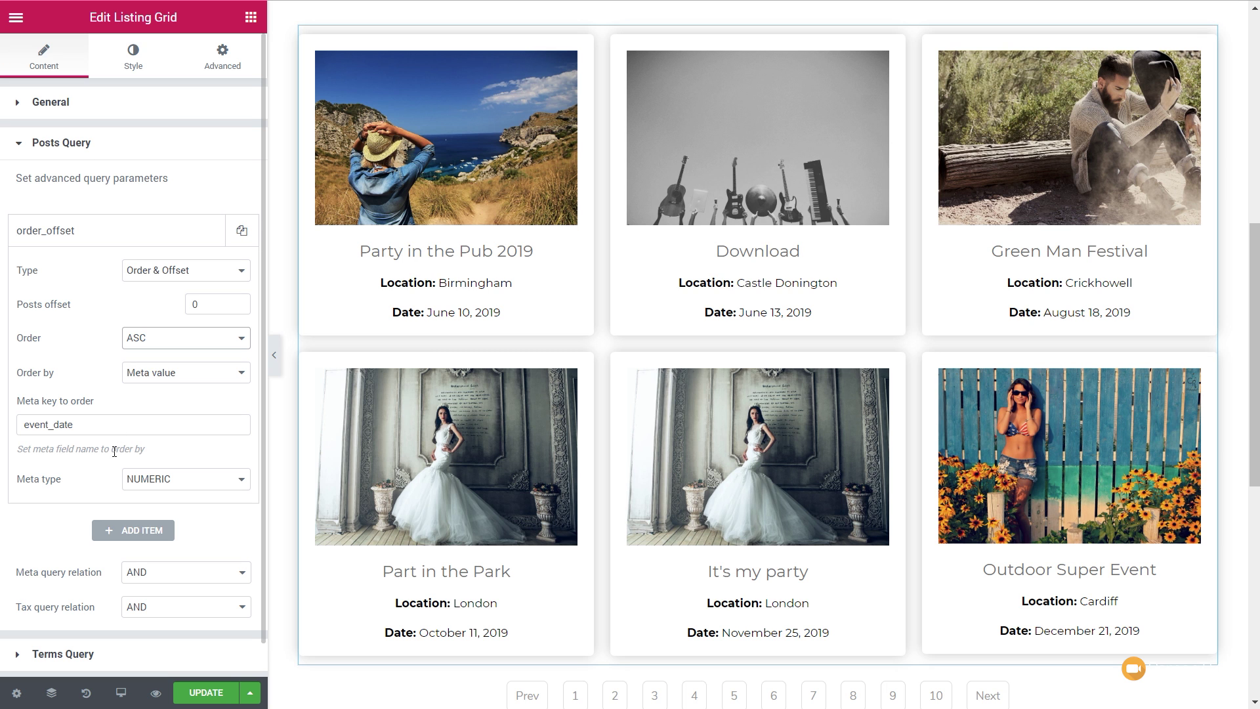
Add a second posts query item of type Meta Query and review its key, operator, value and data type options
click(134, 531)
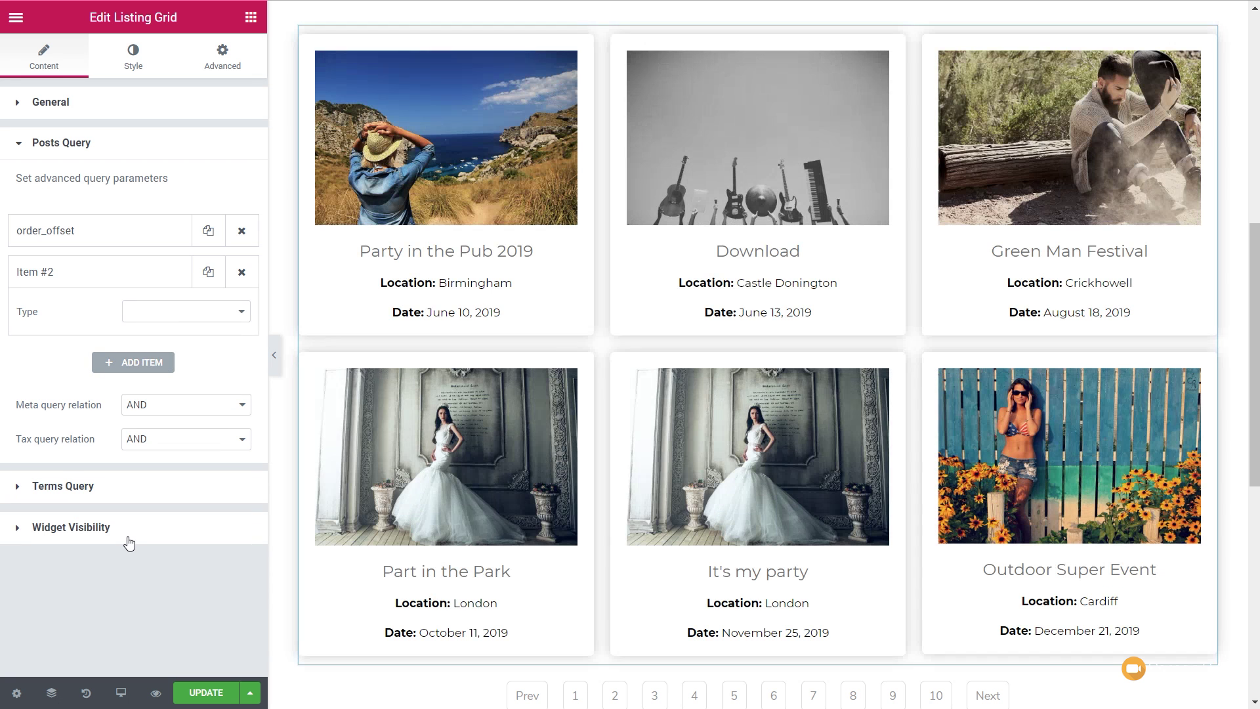
click(155, 312)
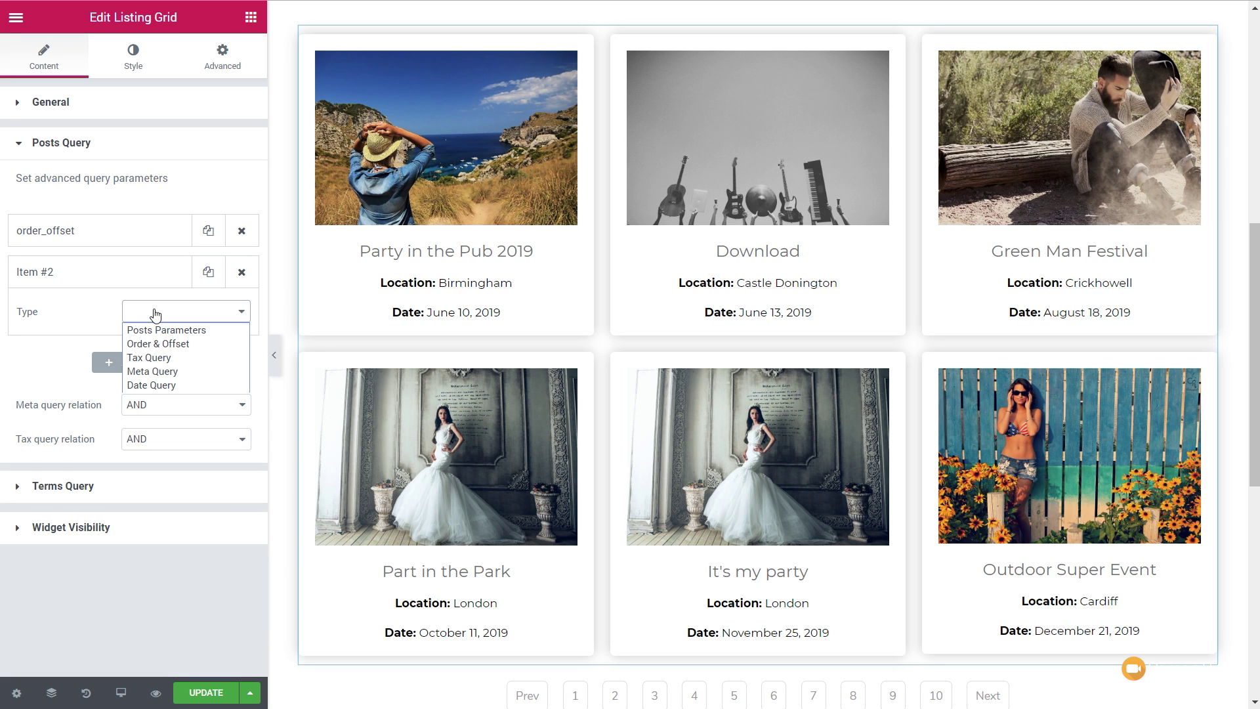
click(159, 370)
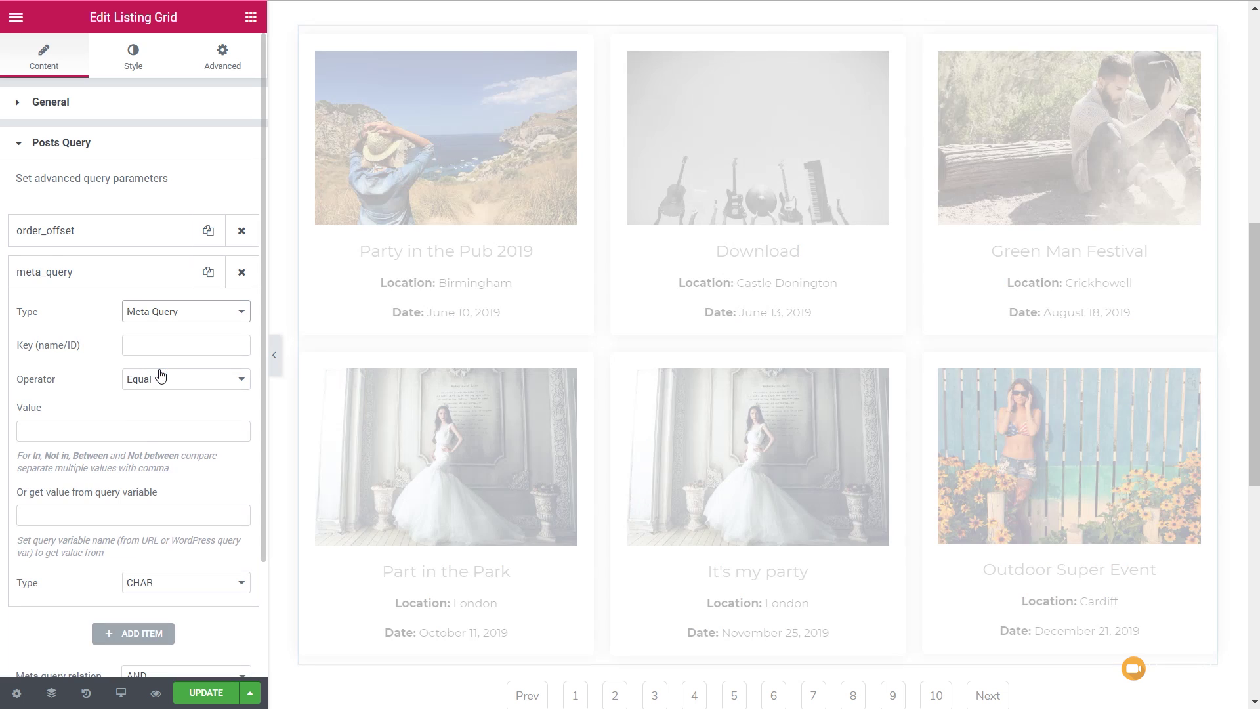
click(150, 350)
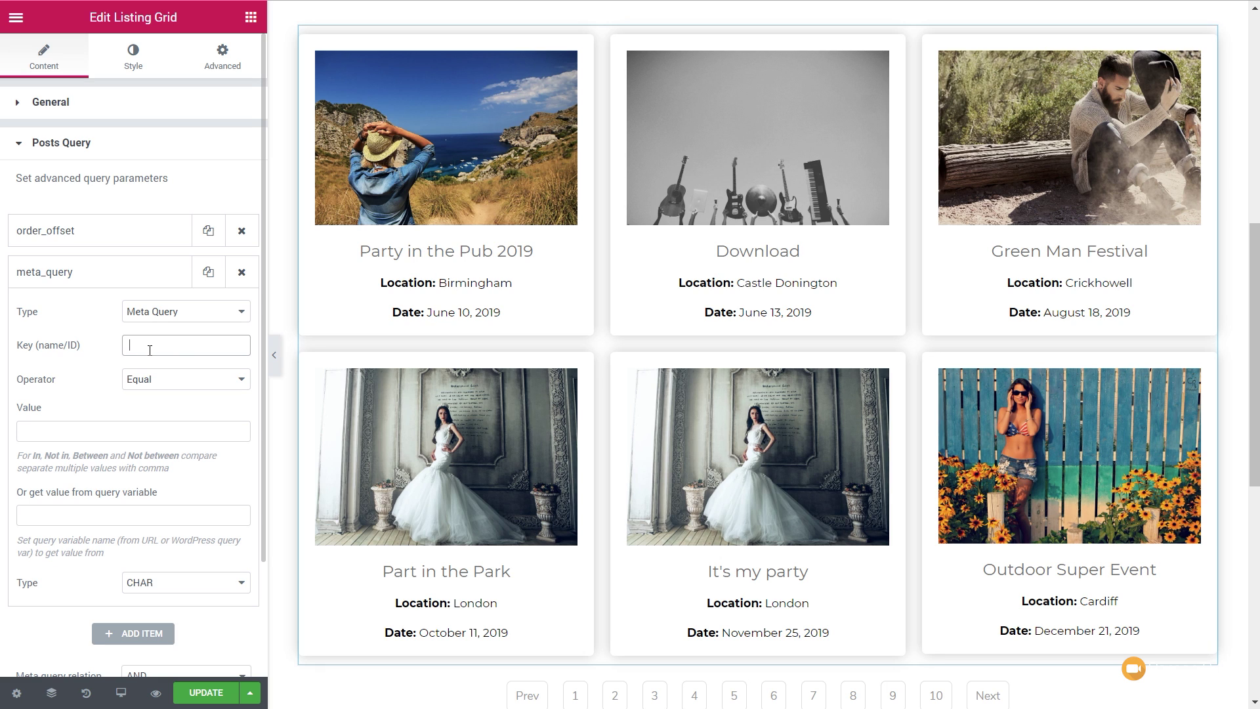
click(156, 386)
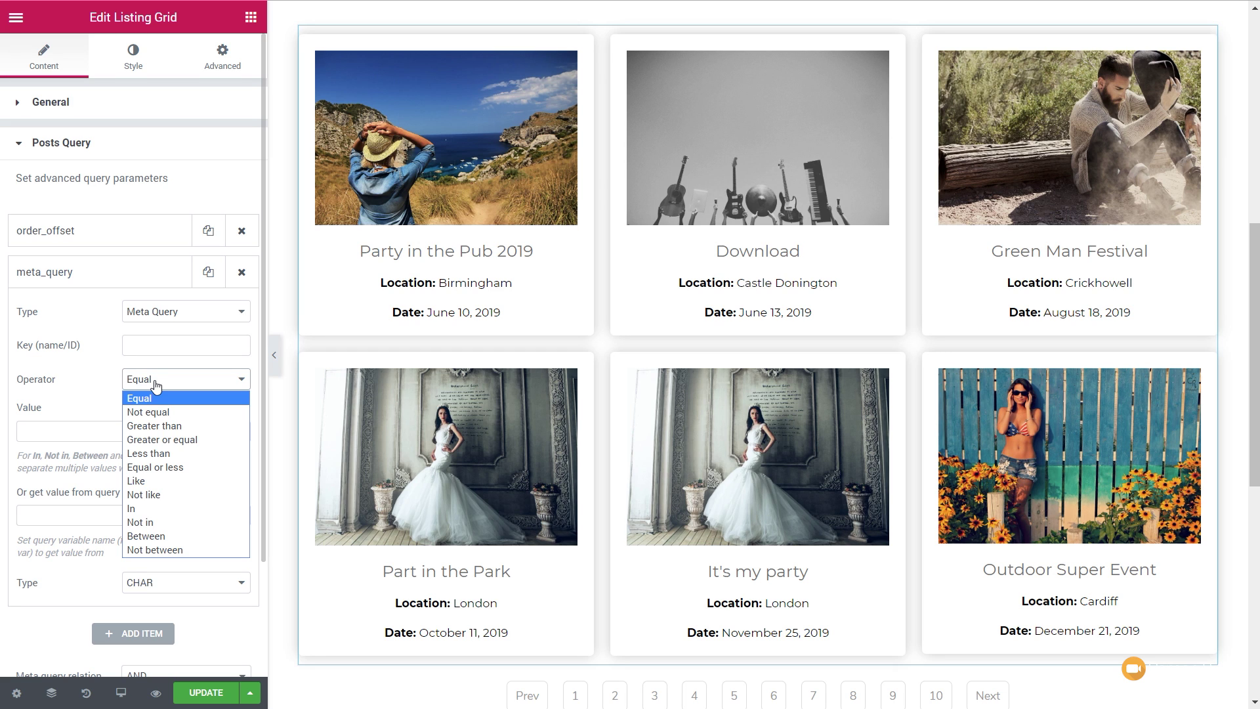
click(156, 386)
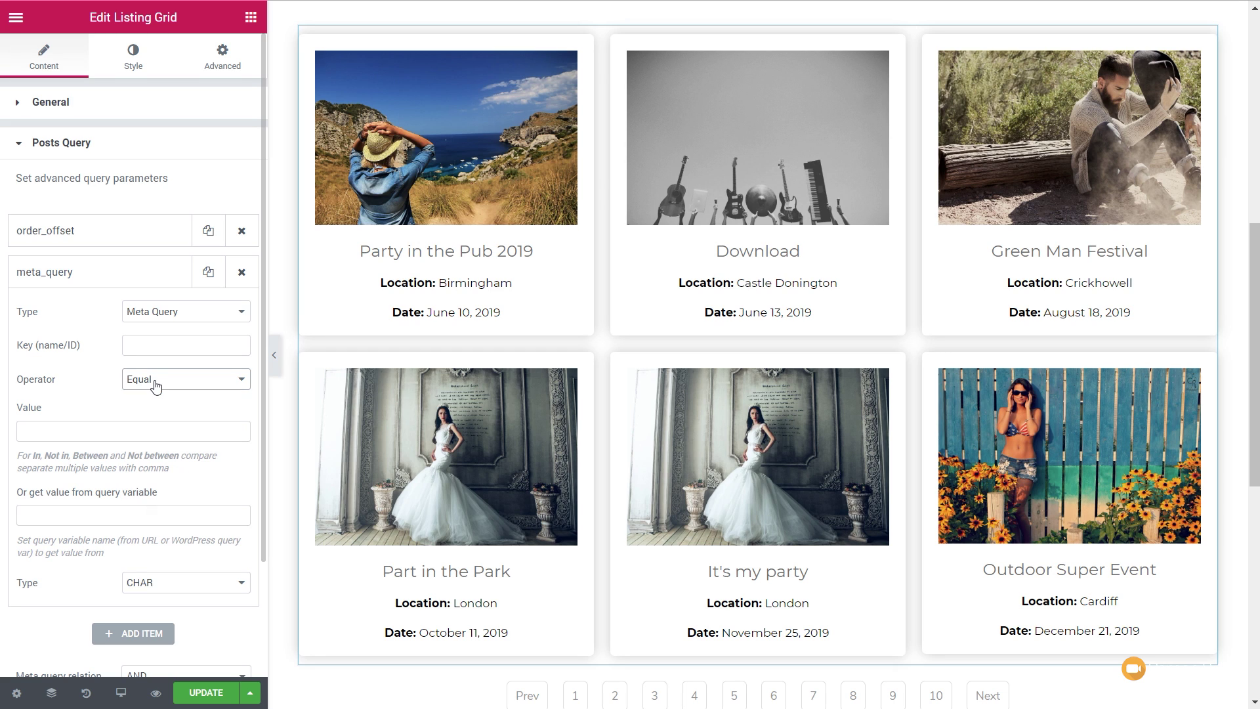
click(57, 436)
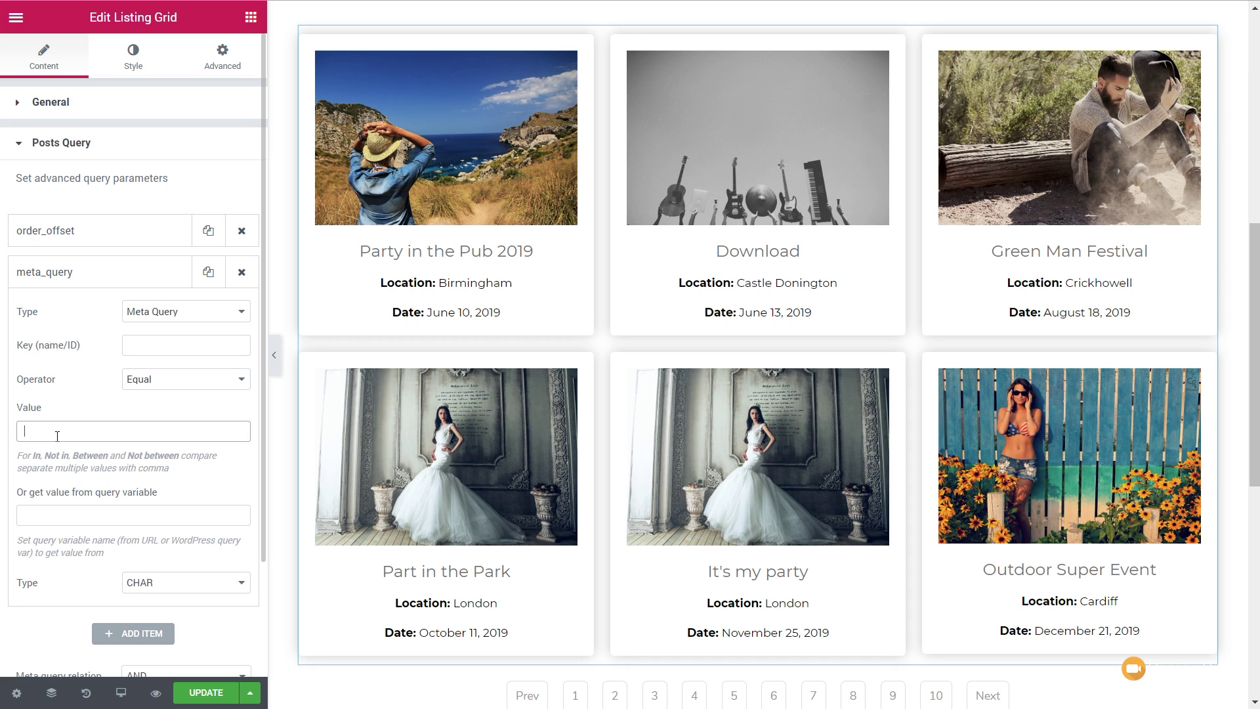
click(148, 593)
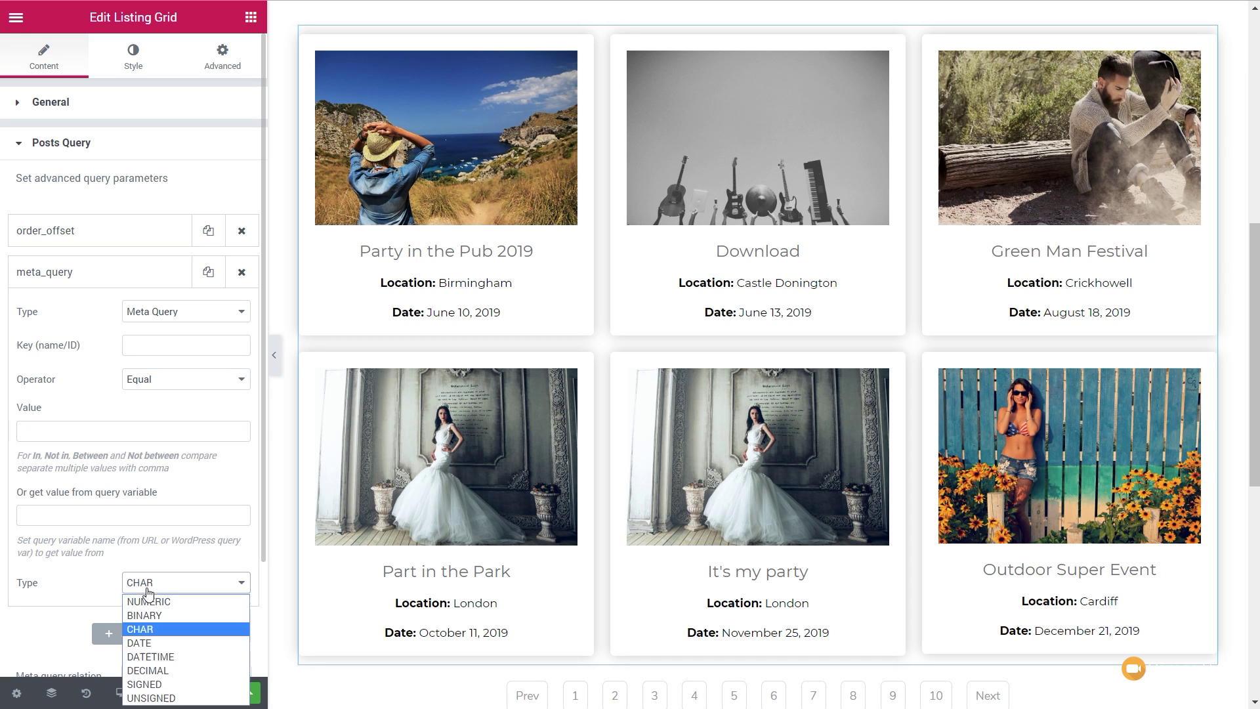
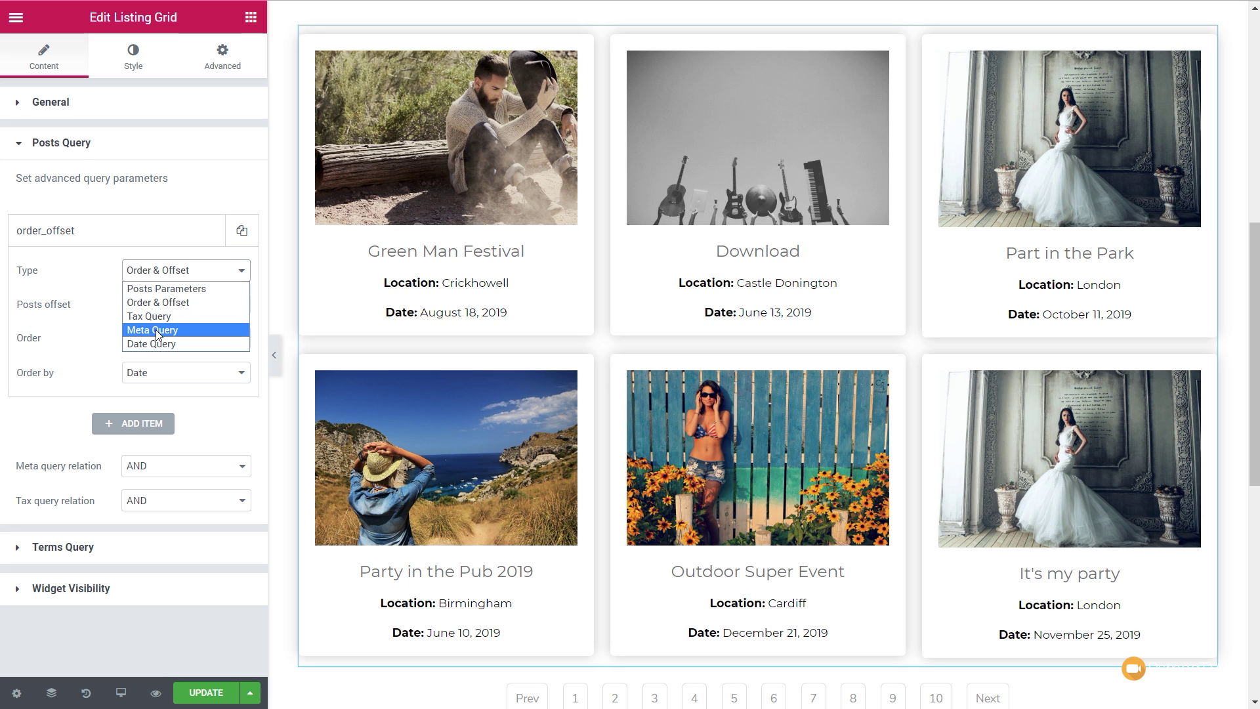
Change the query item's type to Meta Query and filter the events whose event_location is equal to london
click(155, 329)
drag(197, 305, 98, 310)
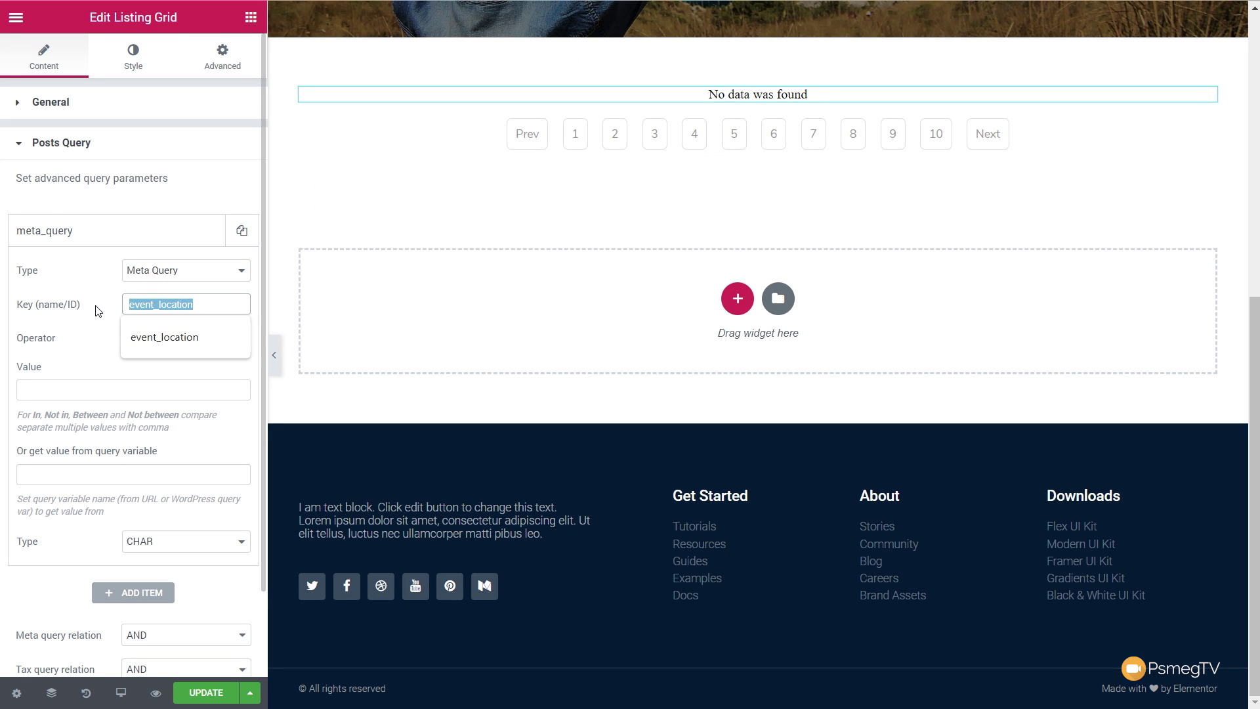
click(97, 338)
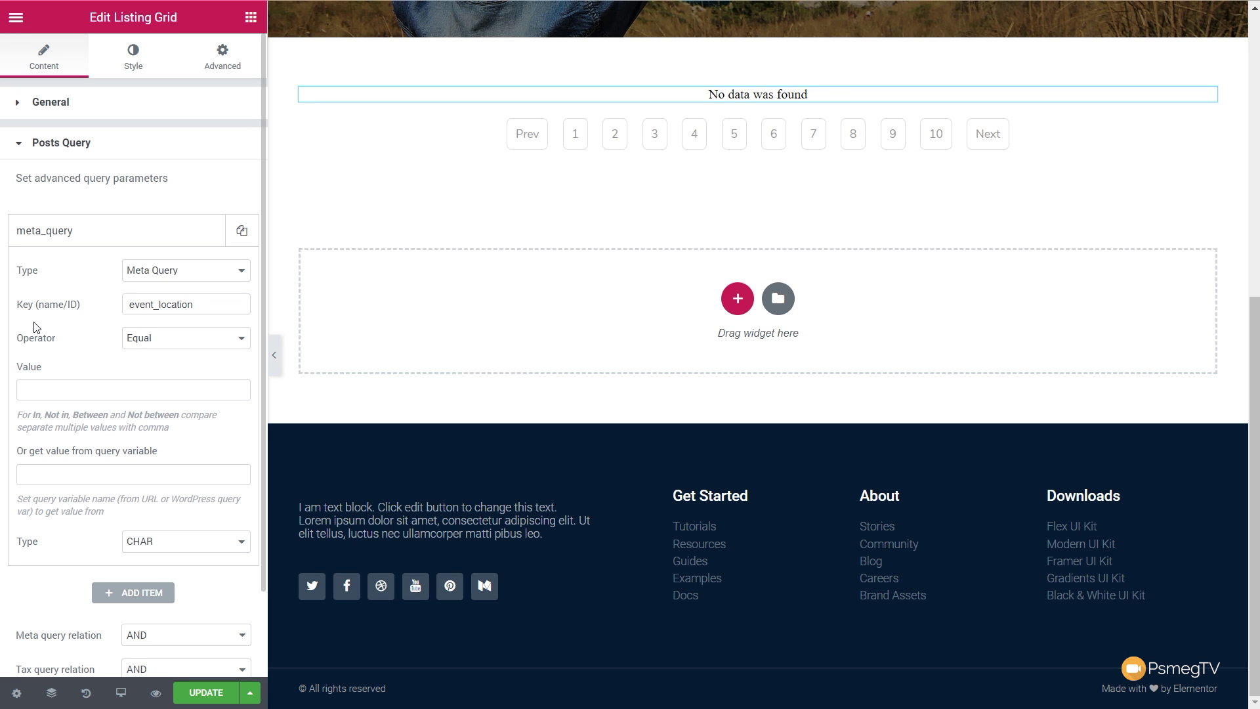
click(139, 341)
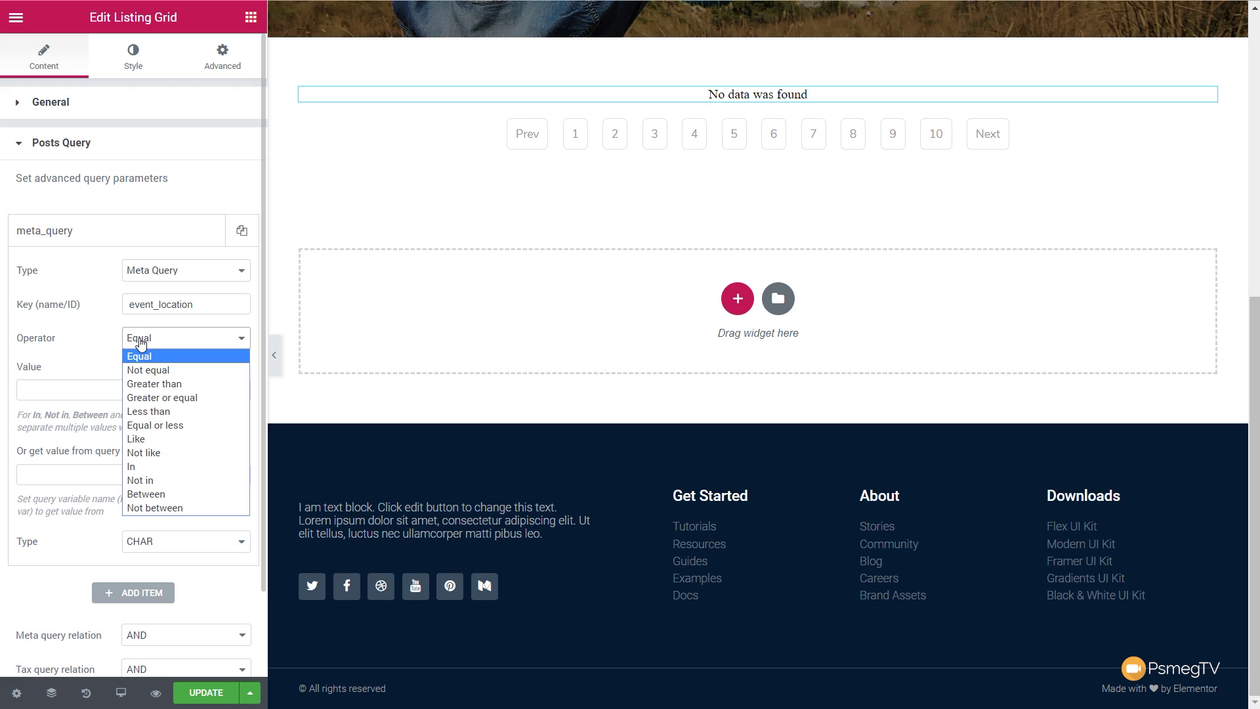
click(66, 390)
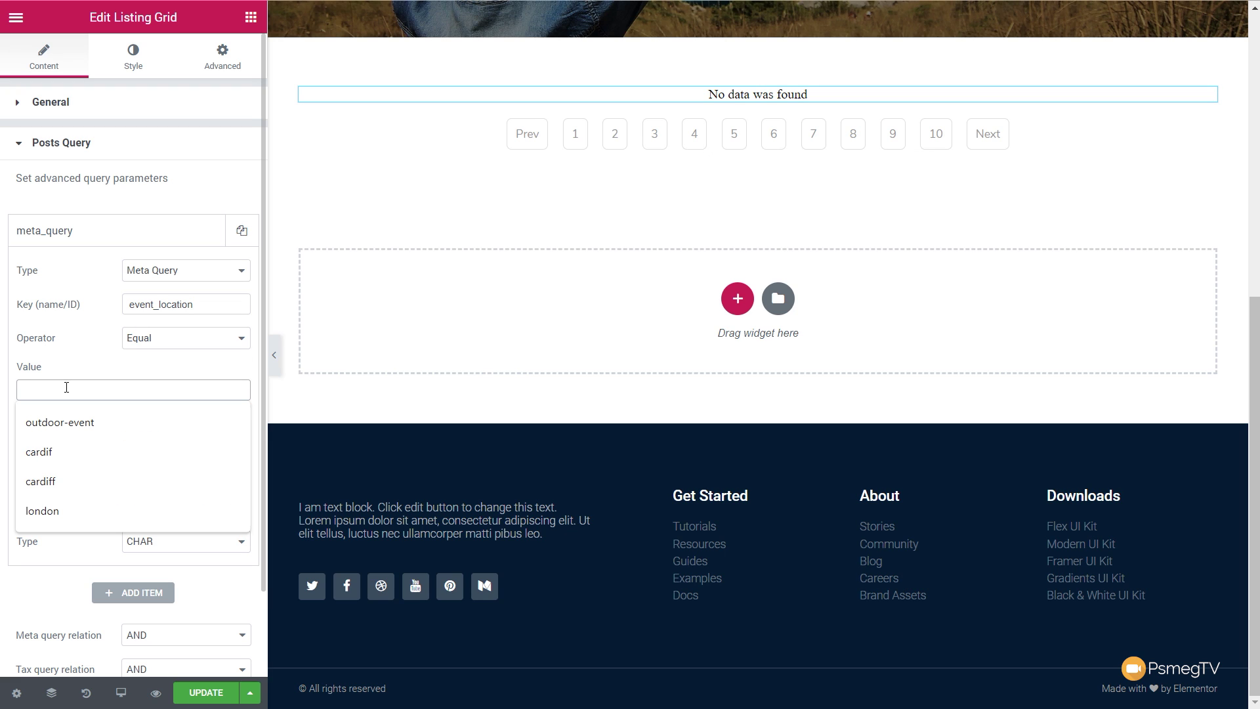
text(london)
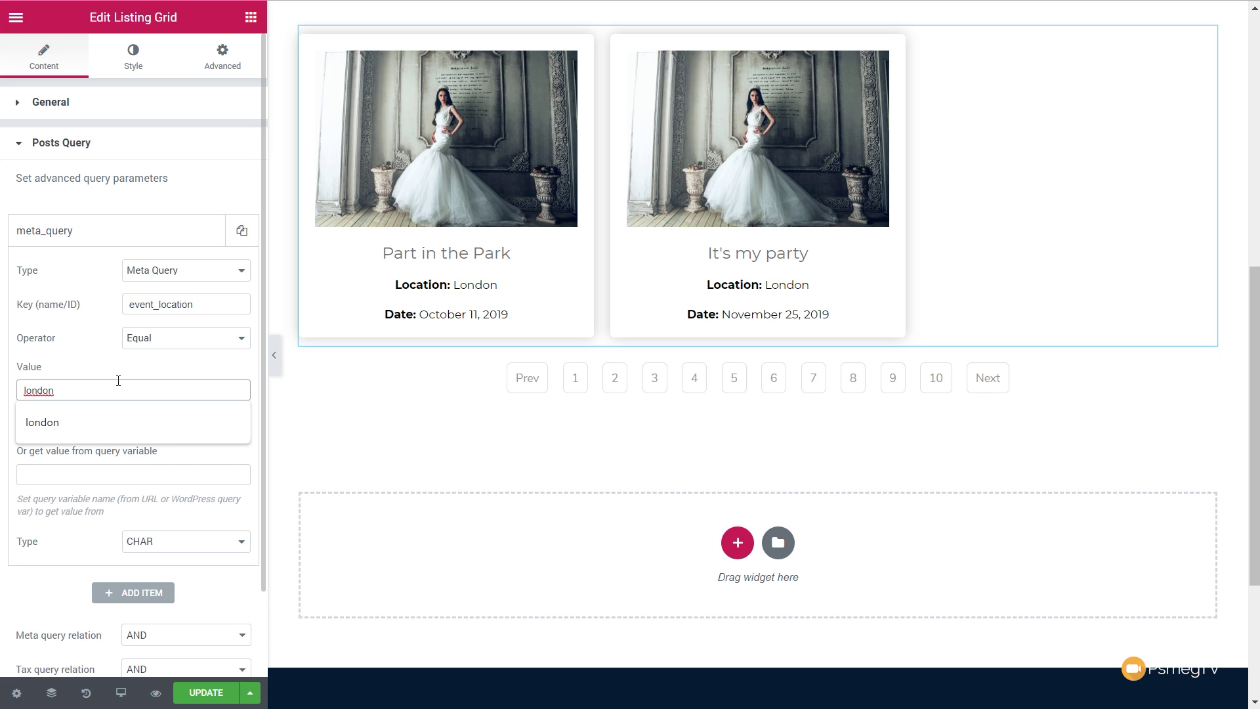
Replace the meta query's location value with cardiff
key(ctrl+a)
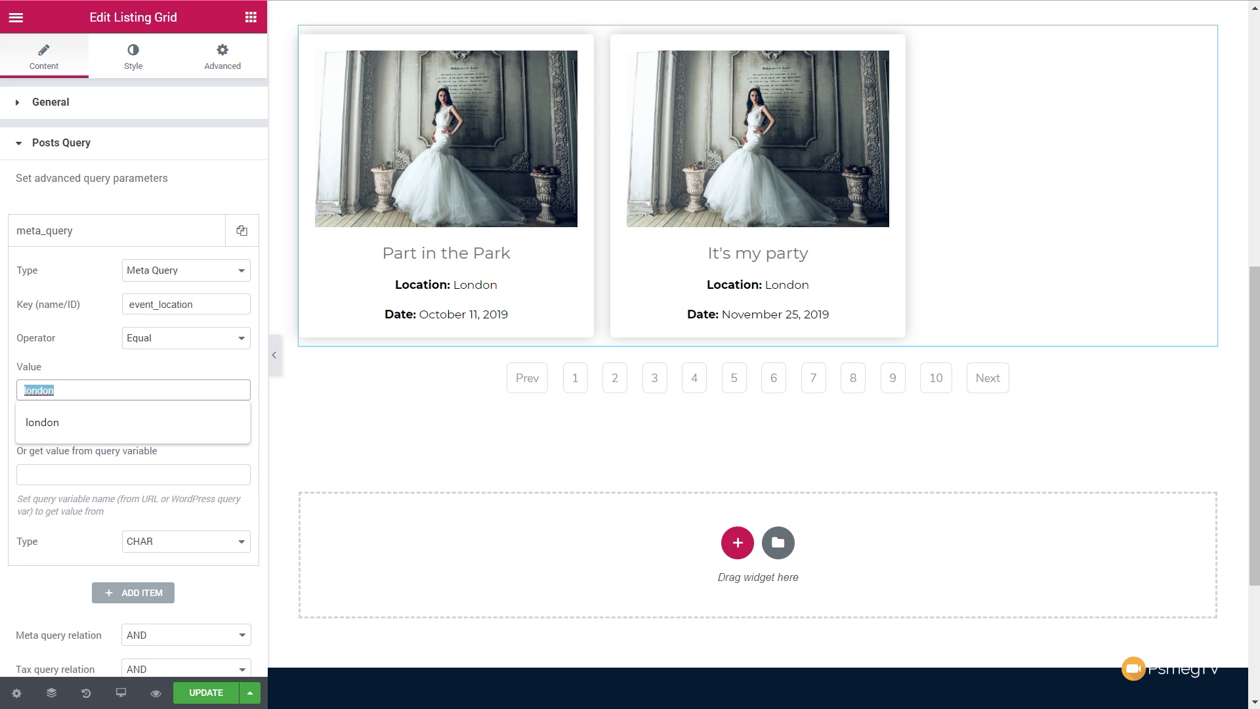
text(cardiff)
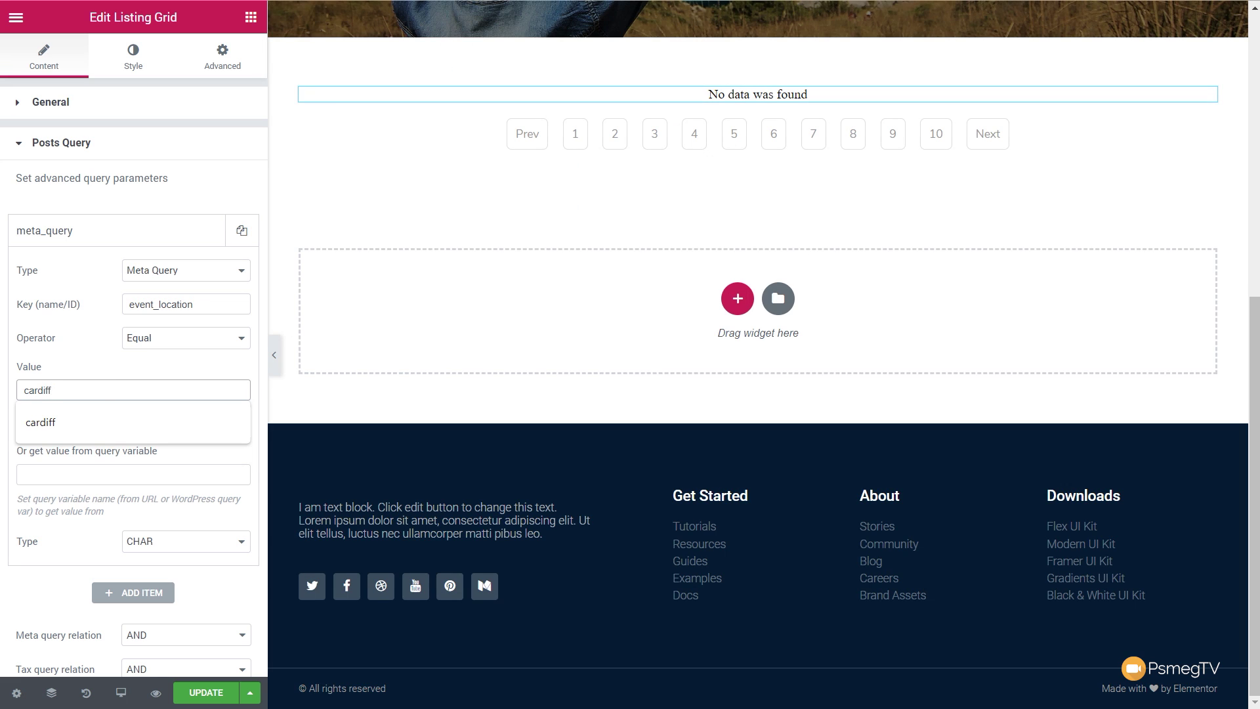